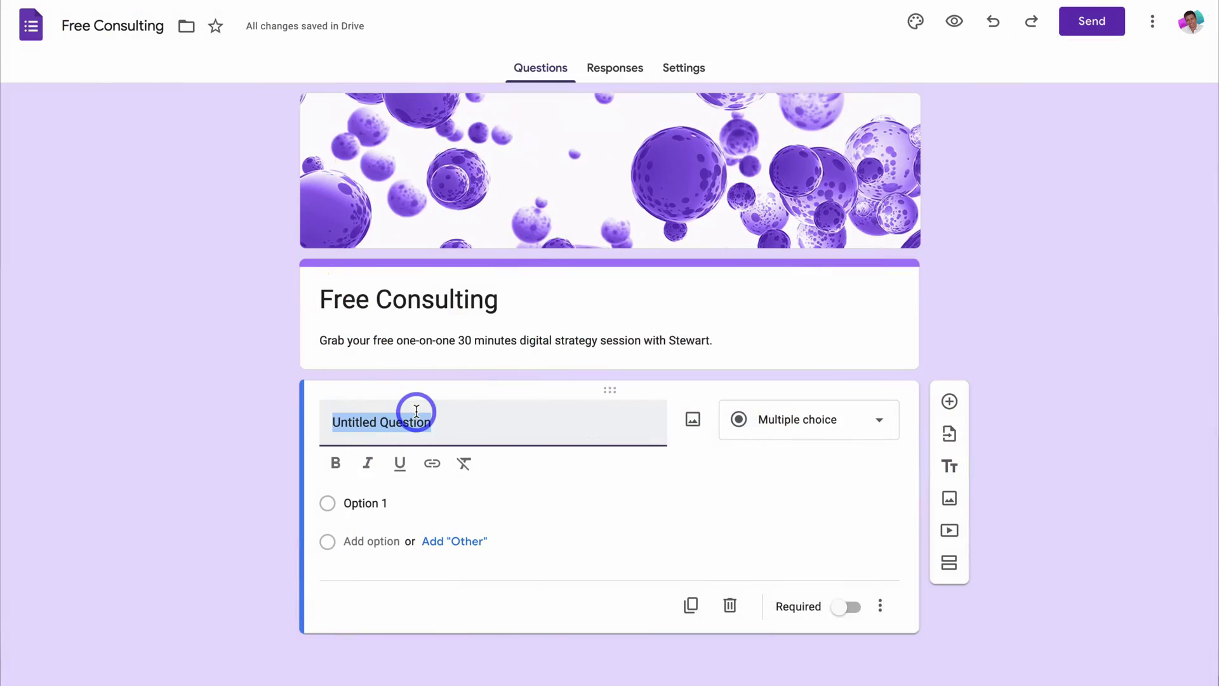
Step: Retitle the first question 'Name' as a short-answer question, then return to the Forms home page
type("Name")
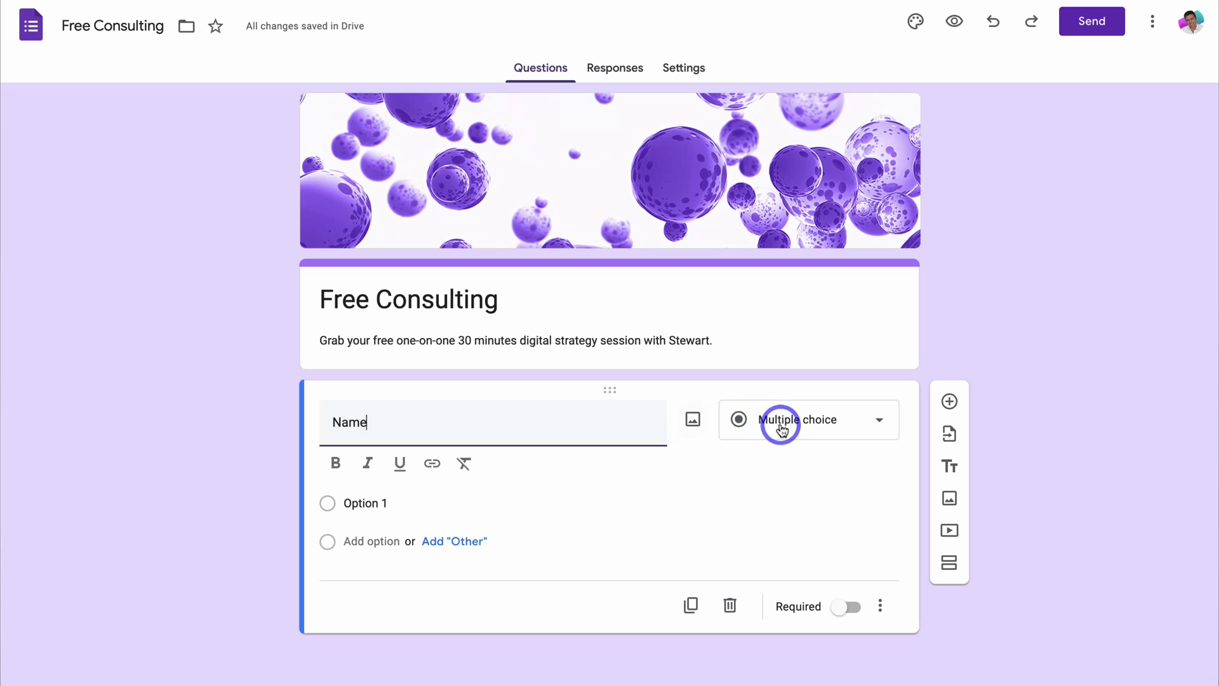
left_click(782, 426)
left_click(786, 286)
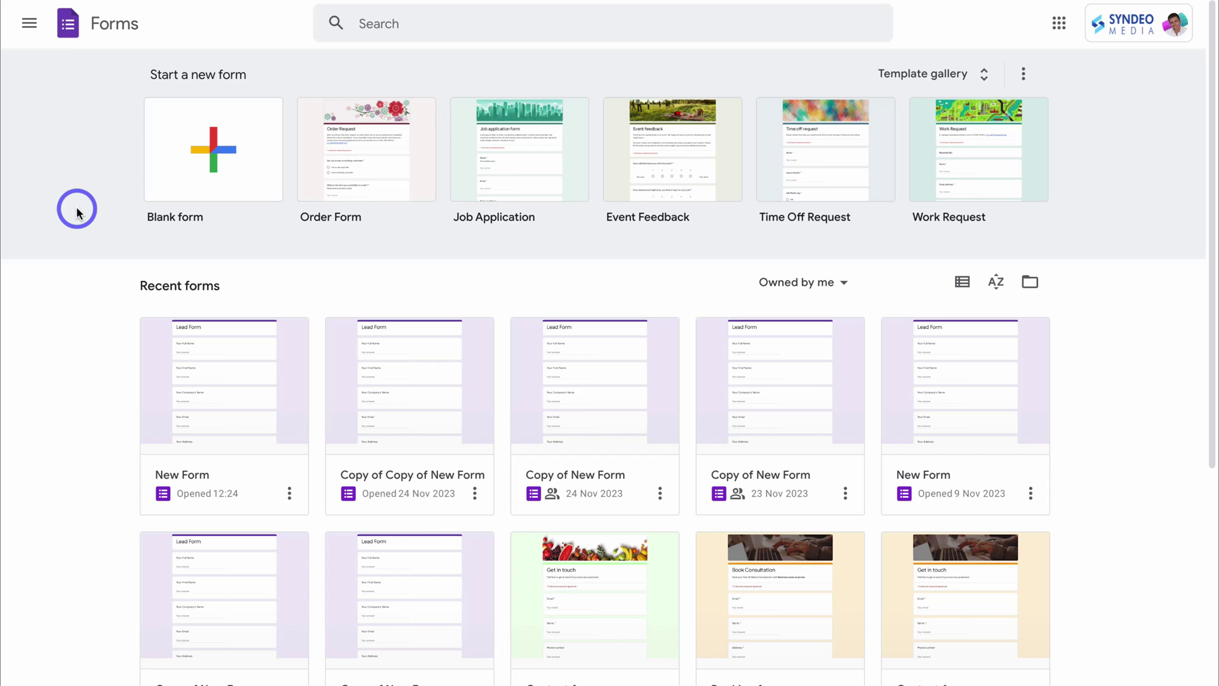
Step: Create a blank form titled Free Consulting with a pasted free 30-minute digital strategy session description
left_click(202, 153)
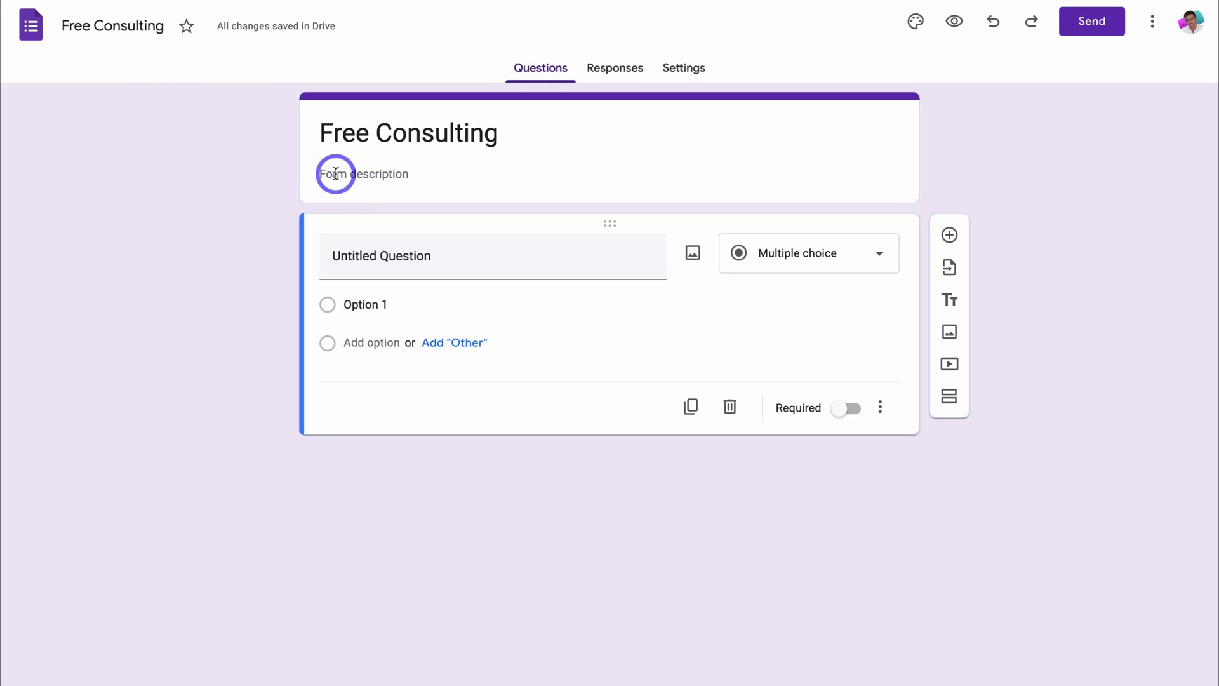
left_click(335, 174)
type("Grab your free one-on-one 30 minutes digital strategy session with Stewart.")
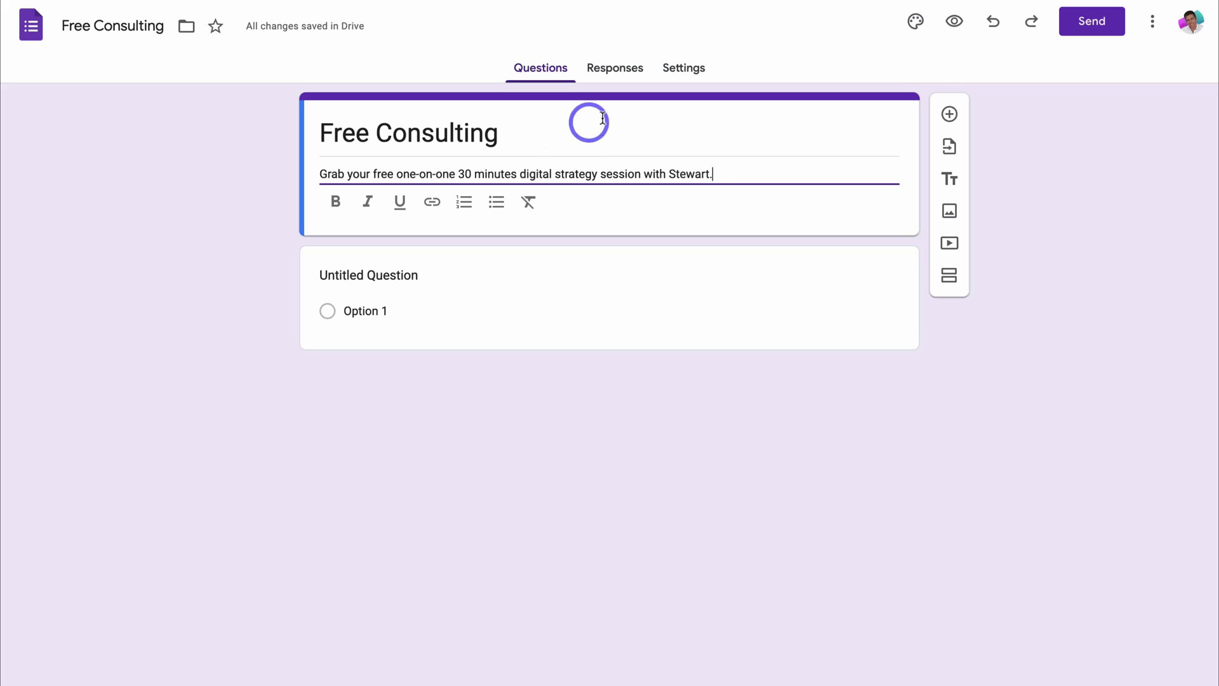
Step: Theme the form with the purple bubbles header, a lighter purple accent and a medium lavender background
left_click(917, 25)
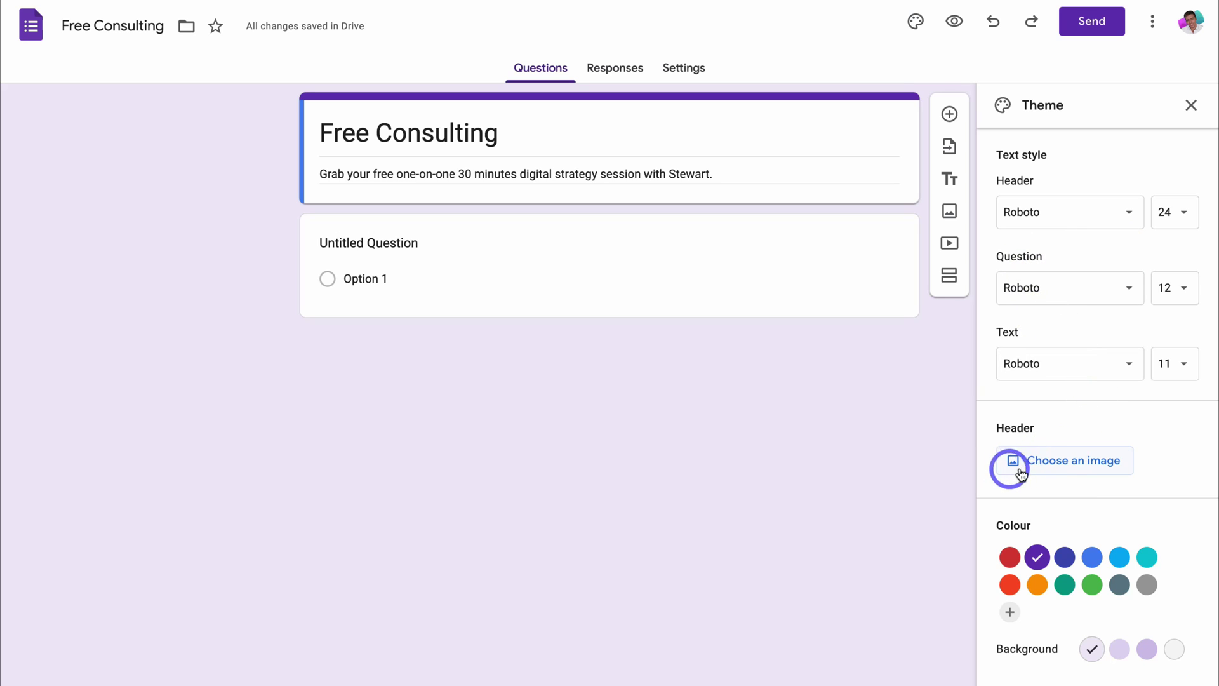
left_click(1097, 463)
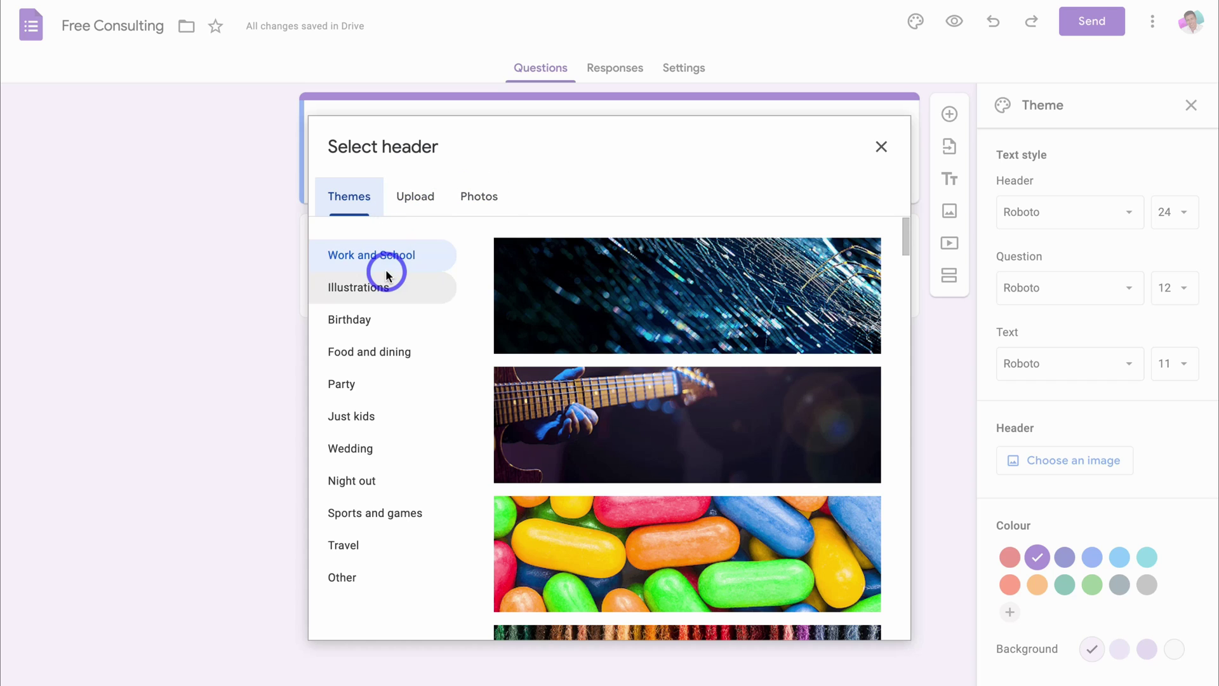
scroll(721, 357, "down", 5)
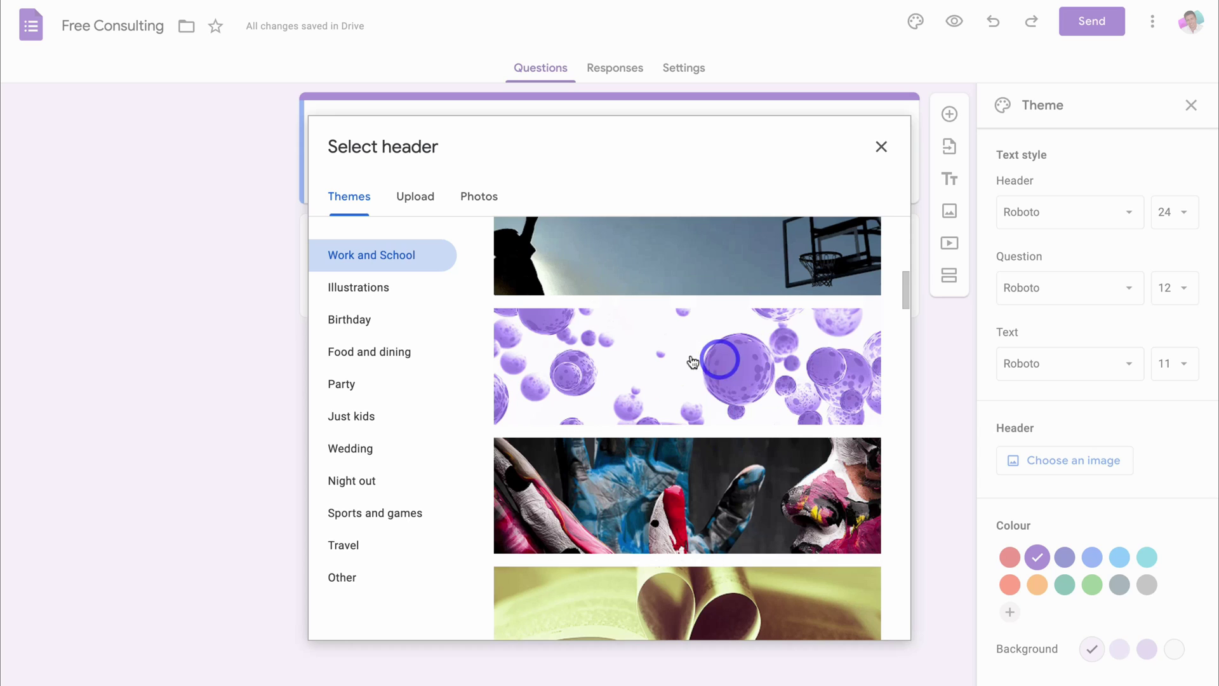
left_click(726, 375)
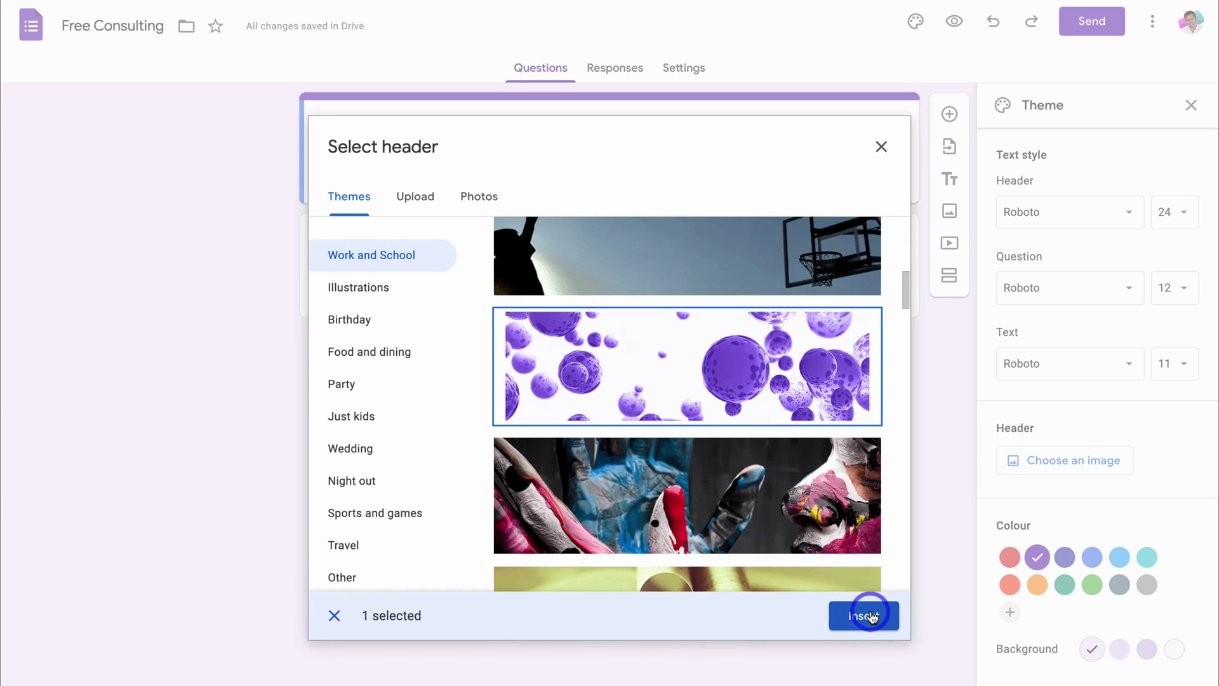
left_click(876, 617)
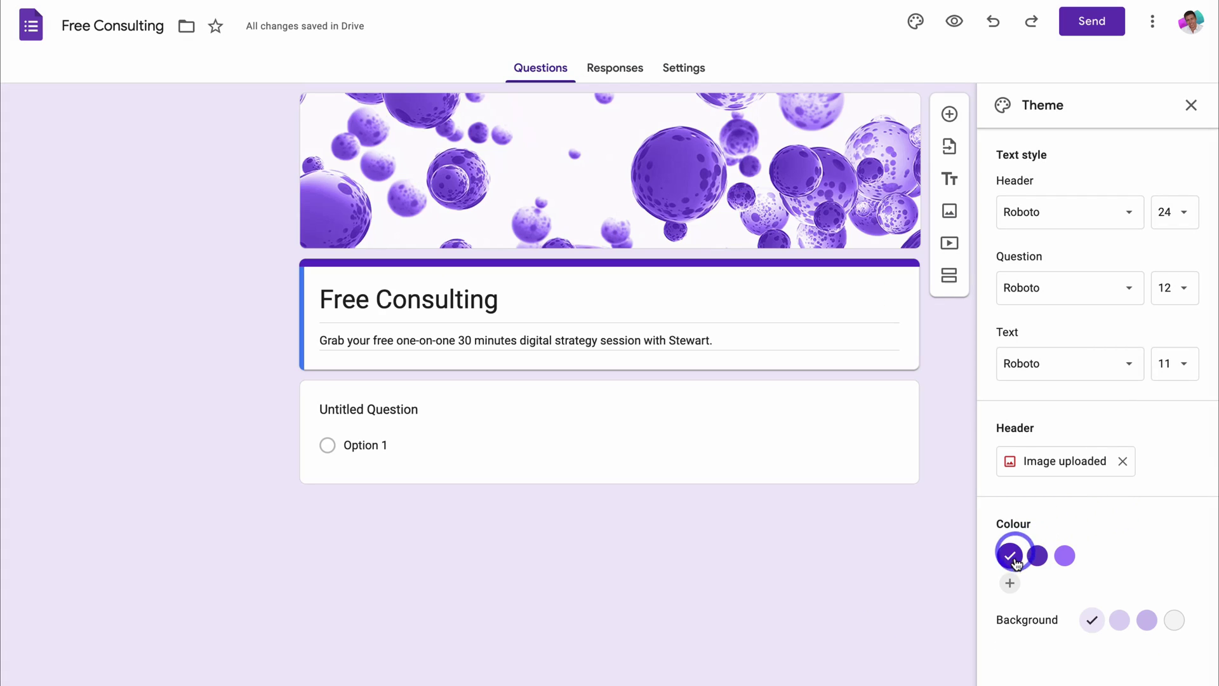
left_click(1065, 559)
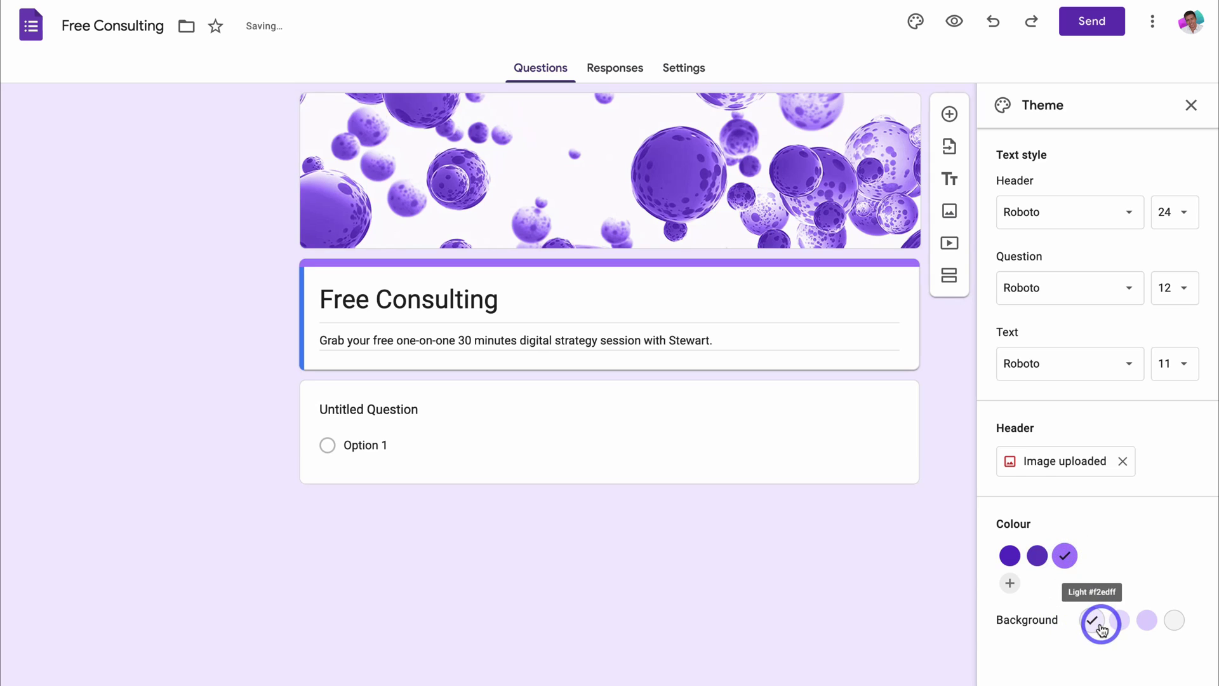
left_click(1120, 623)
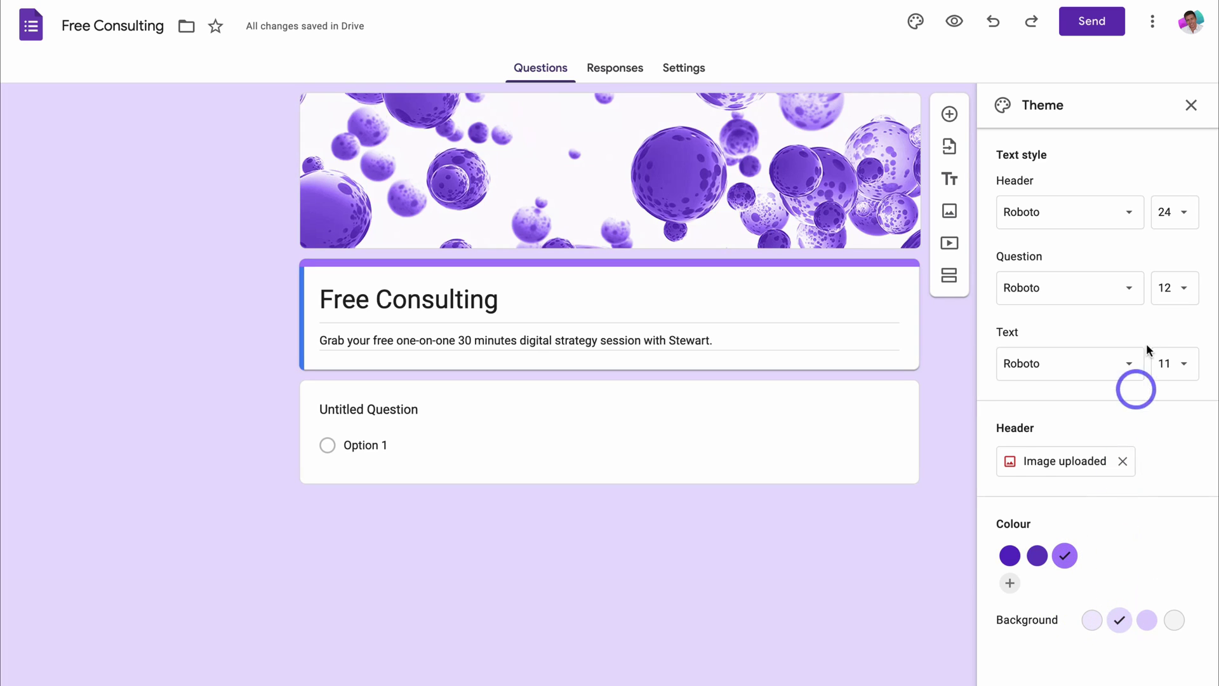
left_click(1190, 105)
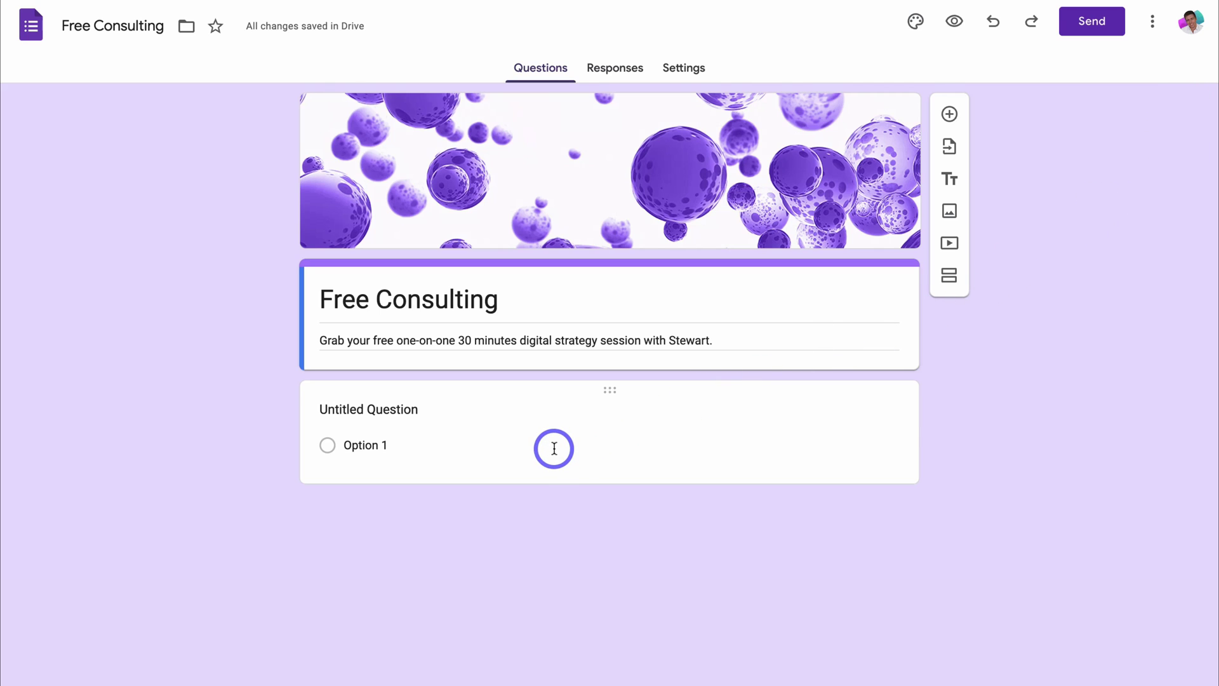
Step: Make the first question a required short-answer 'Name' question
left_click(416, 411)
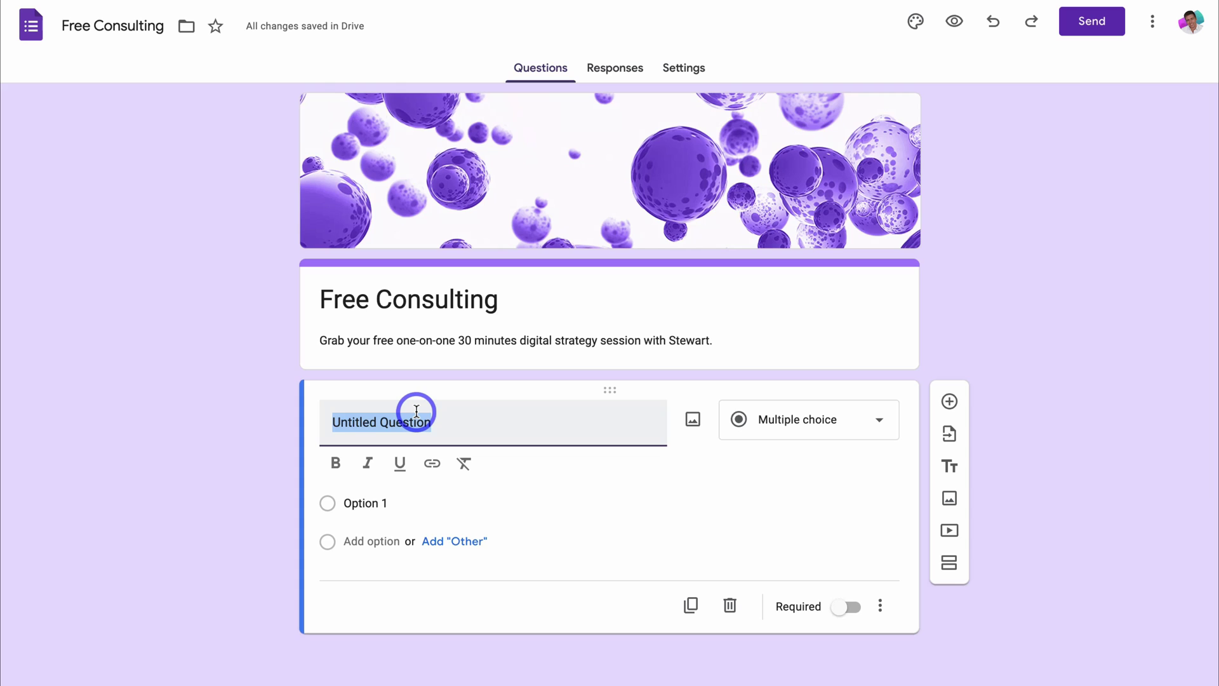
type("Name")
left_click(762, 420)
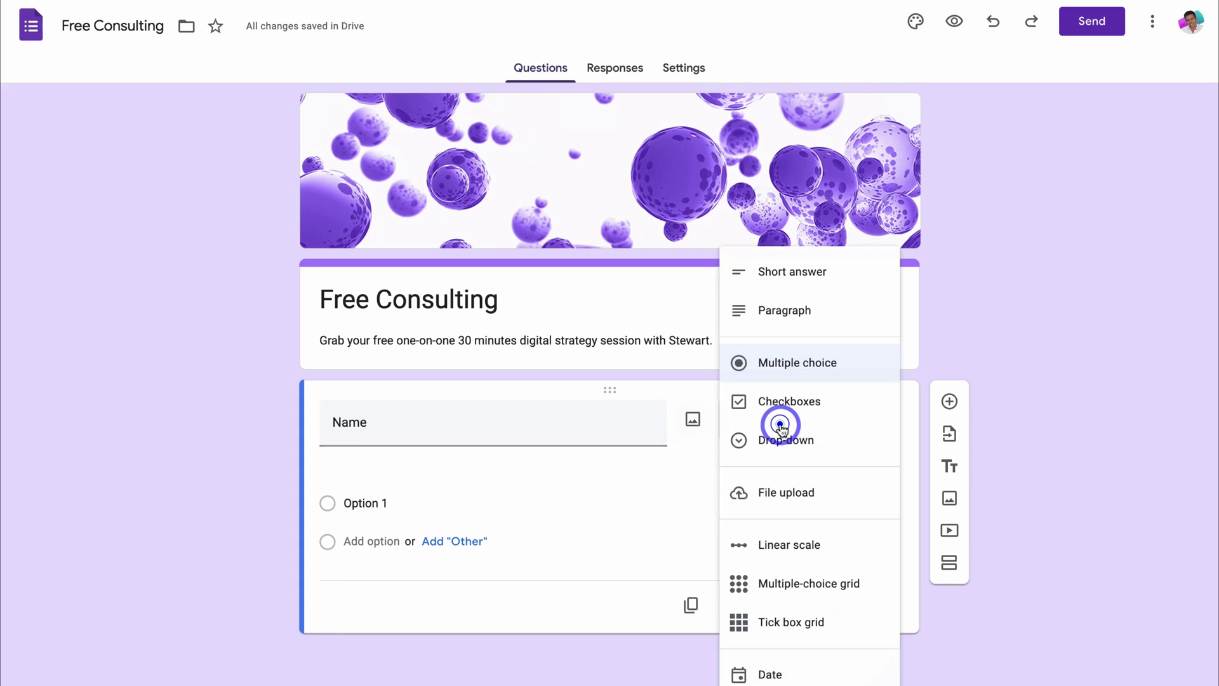
left_click(781, 278)
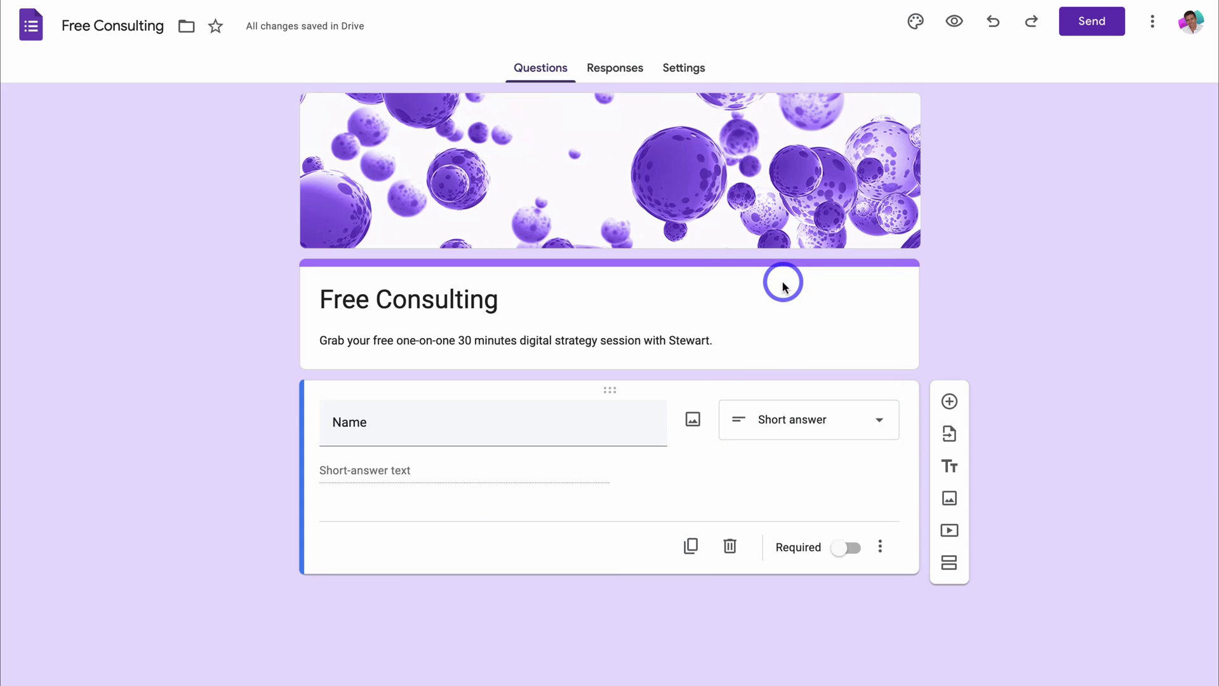
left_click(850, 549)
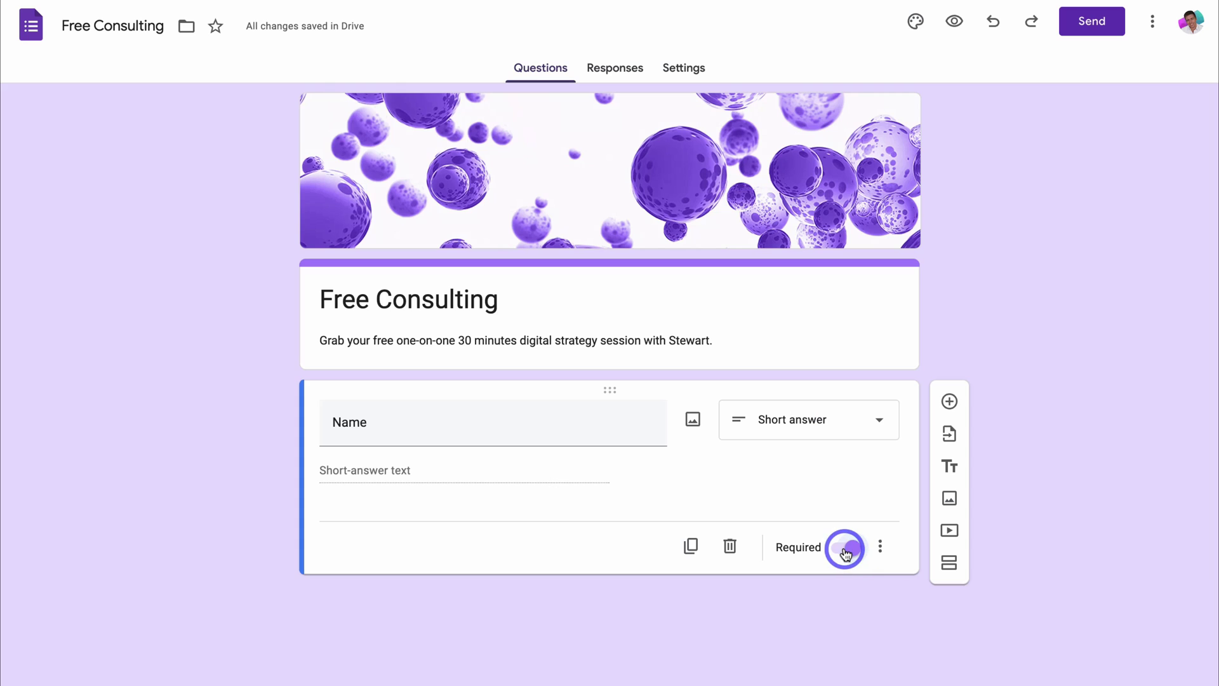
Step: Duplicate Name into a required 'Email' question, then duplicate Email once more
left_click(693, 550)
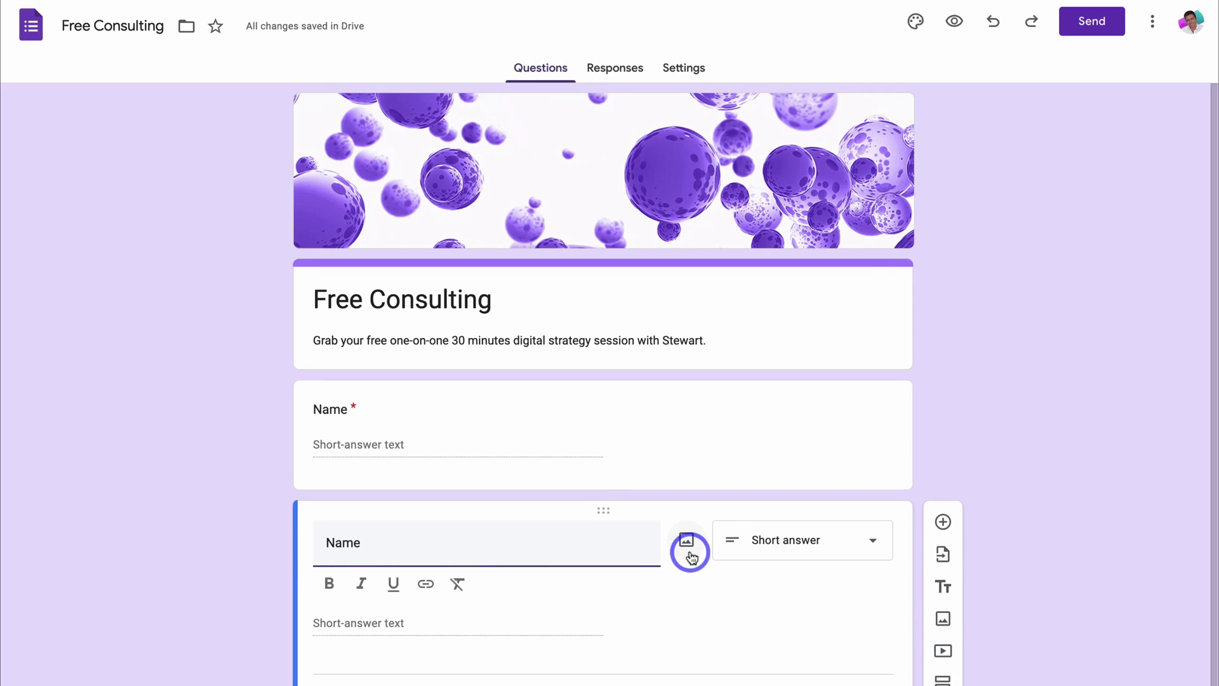
double_click(429, 554)
type("Email")
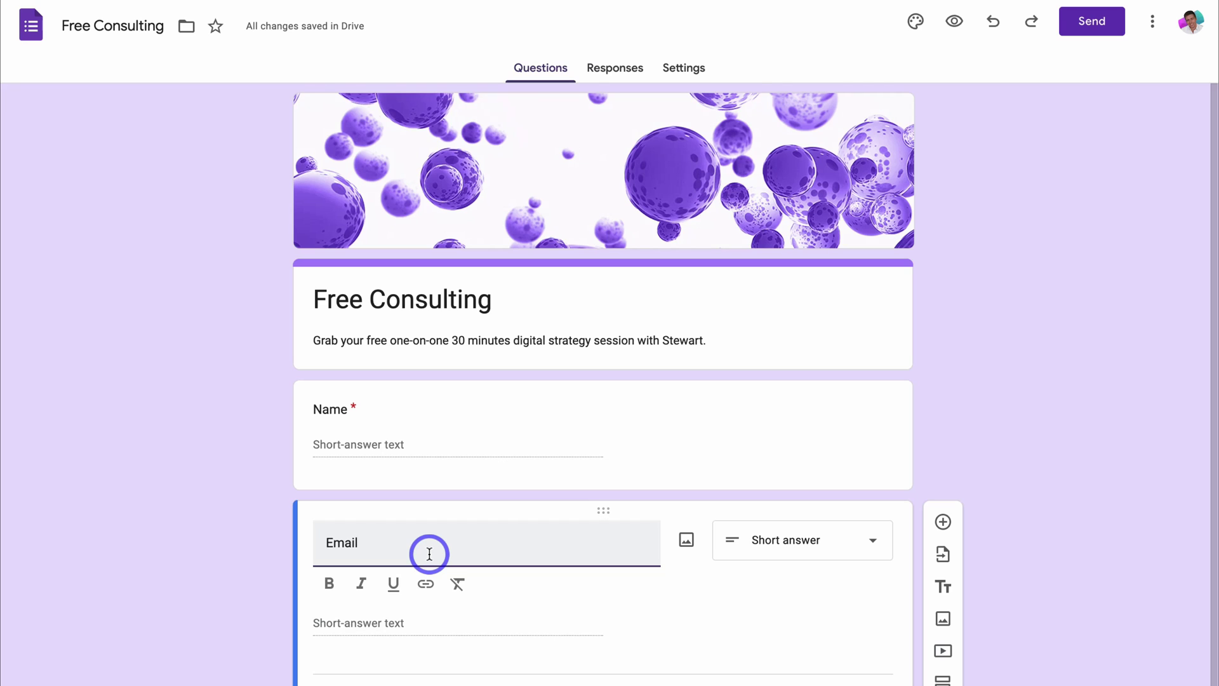
left_click(330, 583)
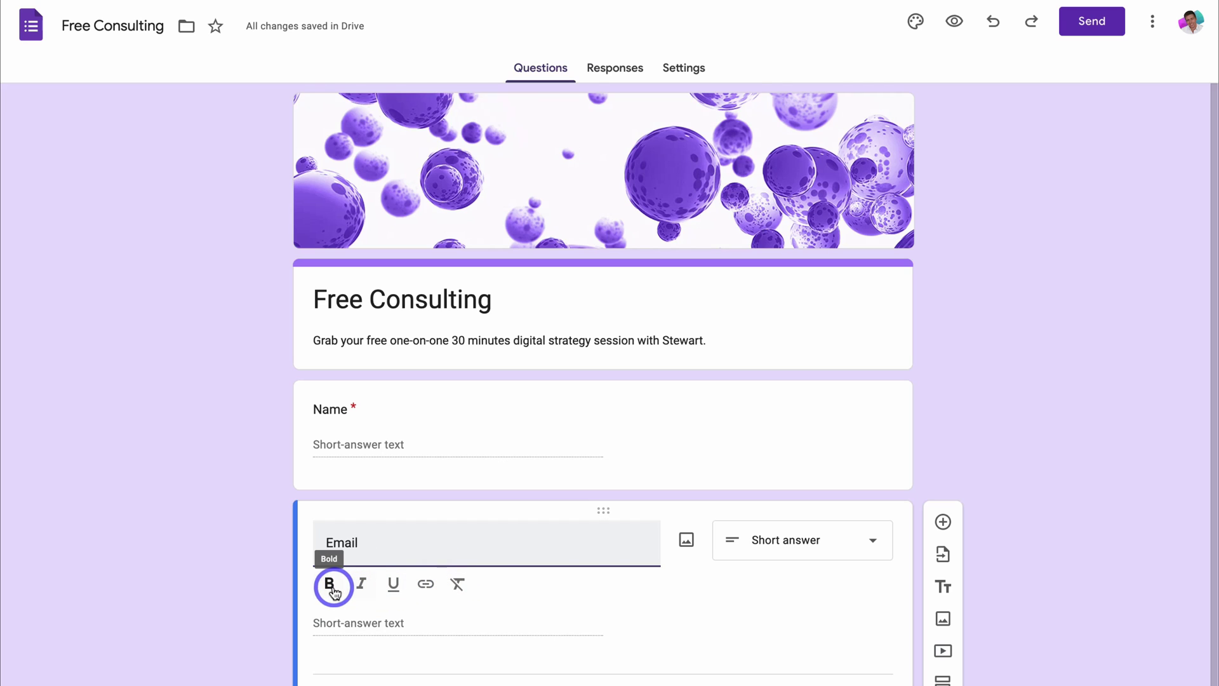
scroll(503, 585, "down", 1)
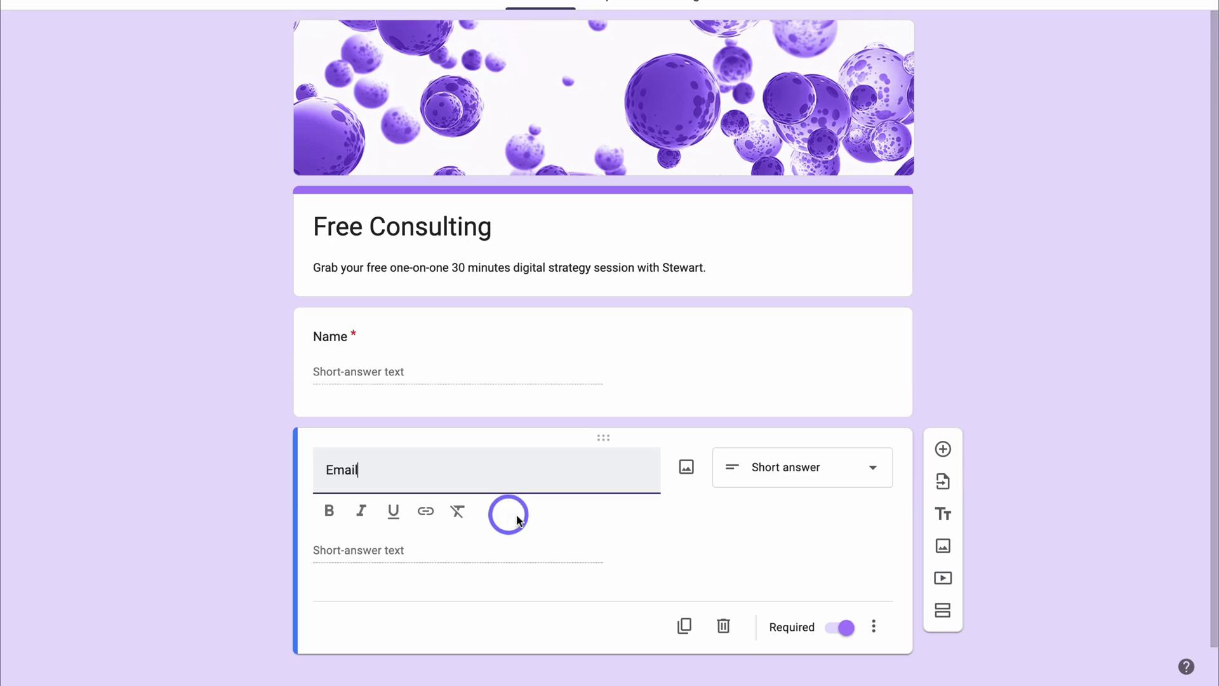
left_click(685, 626)
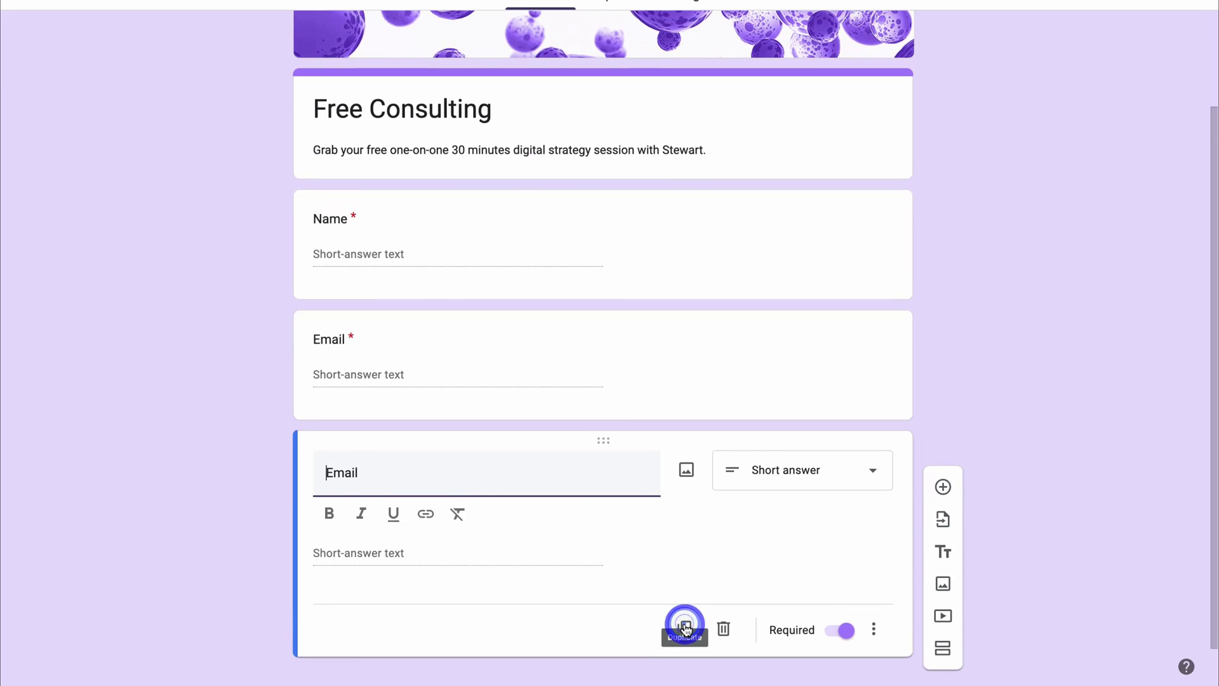
Step: Turn the copied question into an optional paragraph question asking about business struggles
left_click(807, 540)
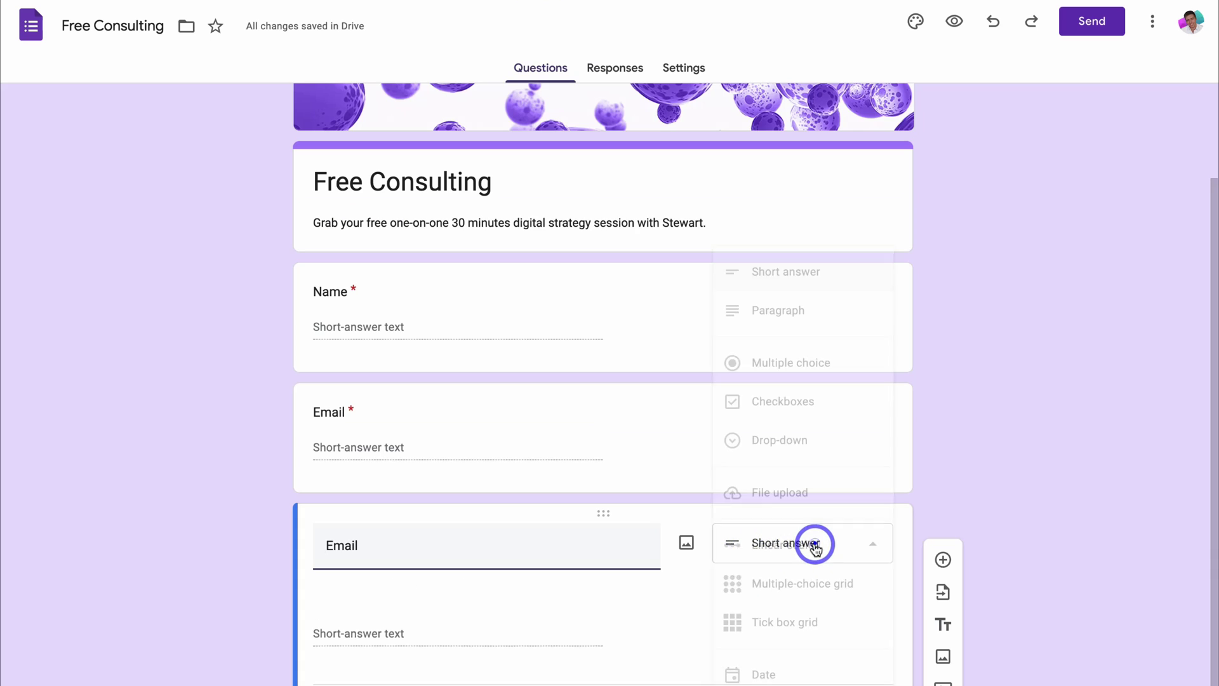
left_click(783, 311)
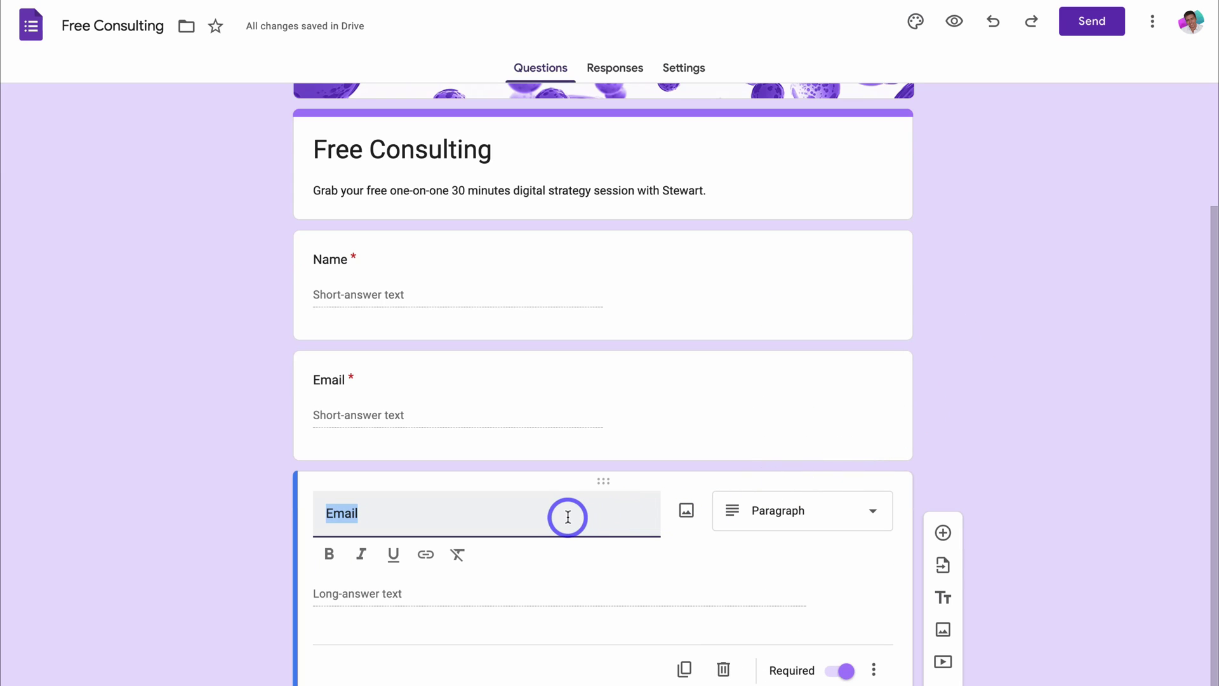
type("Please share the struggles that you are having in your business.")
left_click(839, 671)
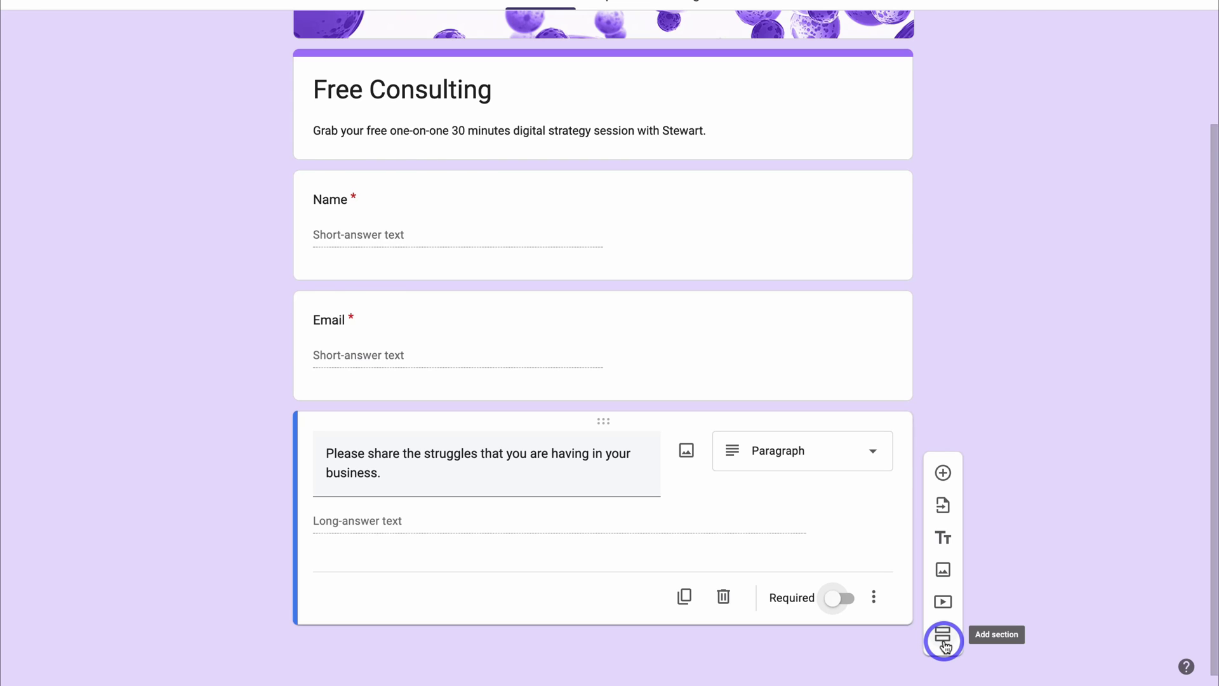
scroll(796, 480, "up", 2)
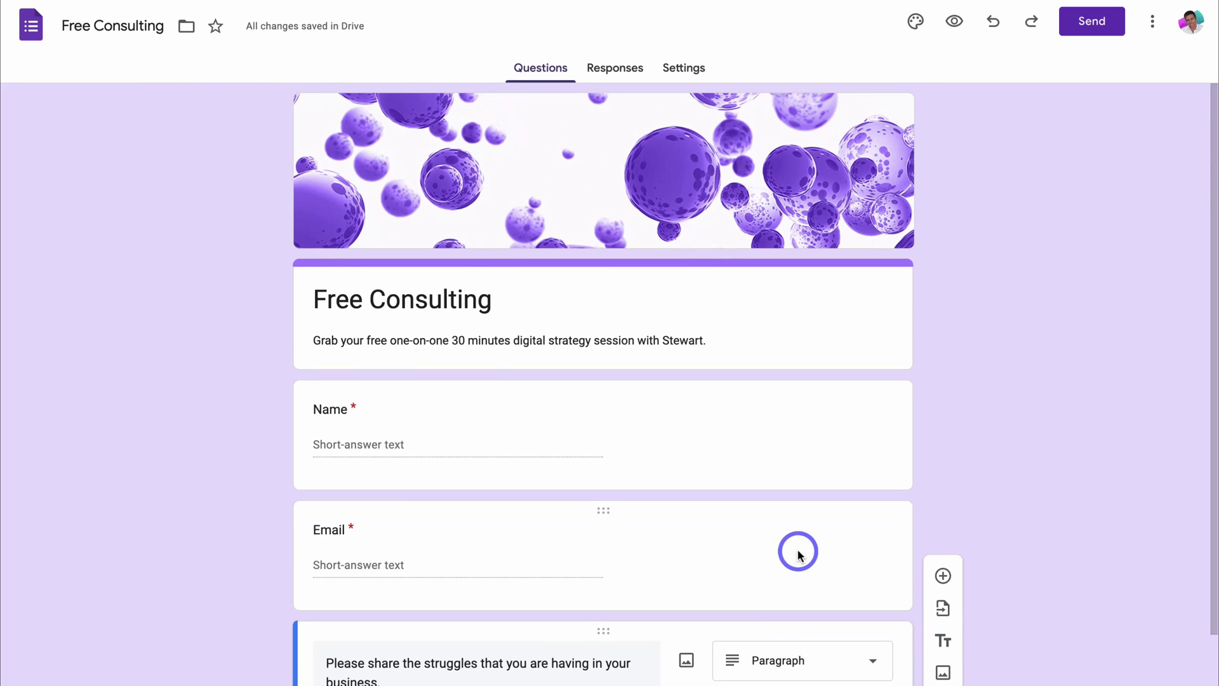
scroll(844, 527, "down", 2)
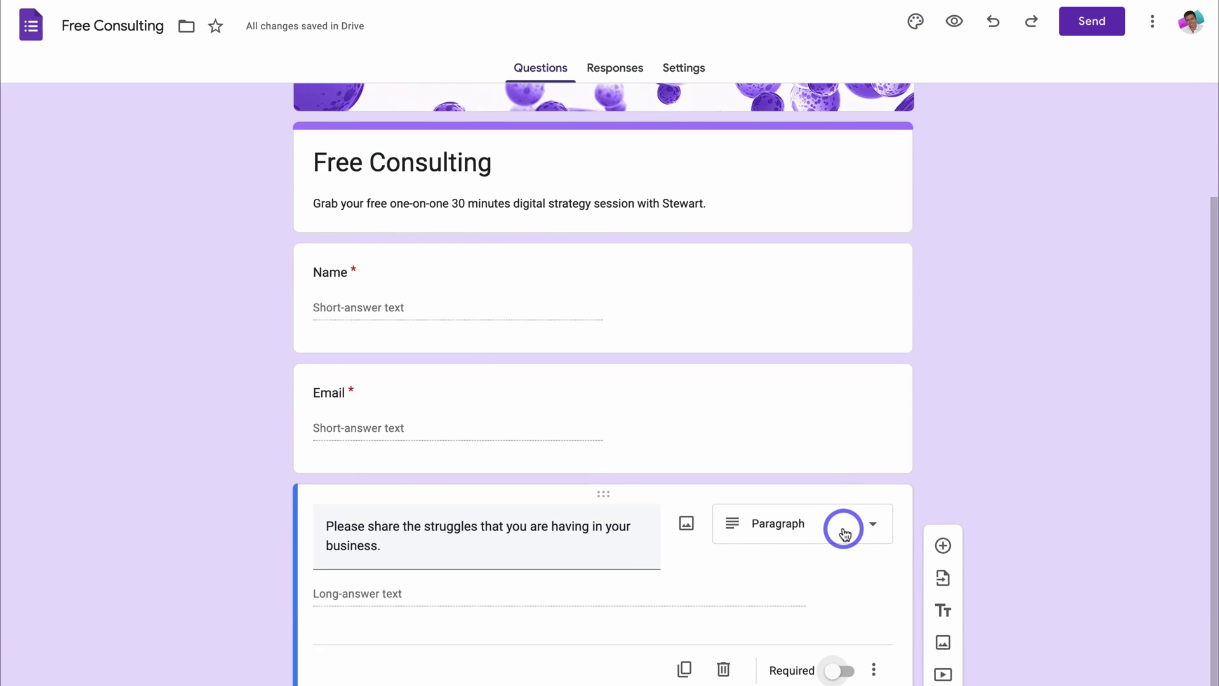
Step: Add multiple-choice 'How did you hear about us?' with YouTube, Facebook, Email, Blog and Other
left_click(943, 546)
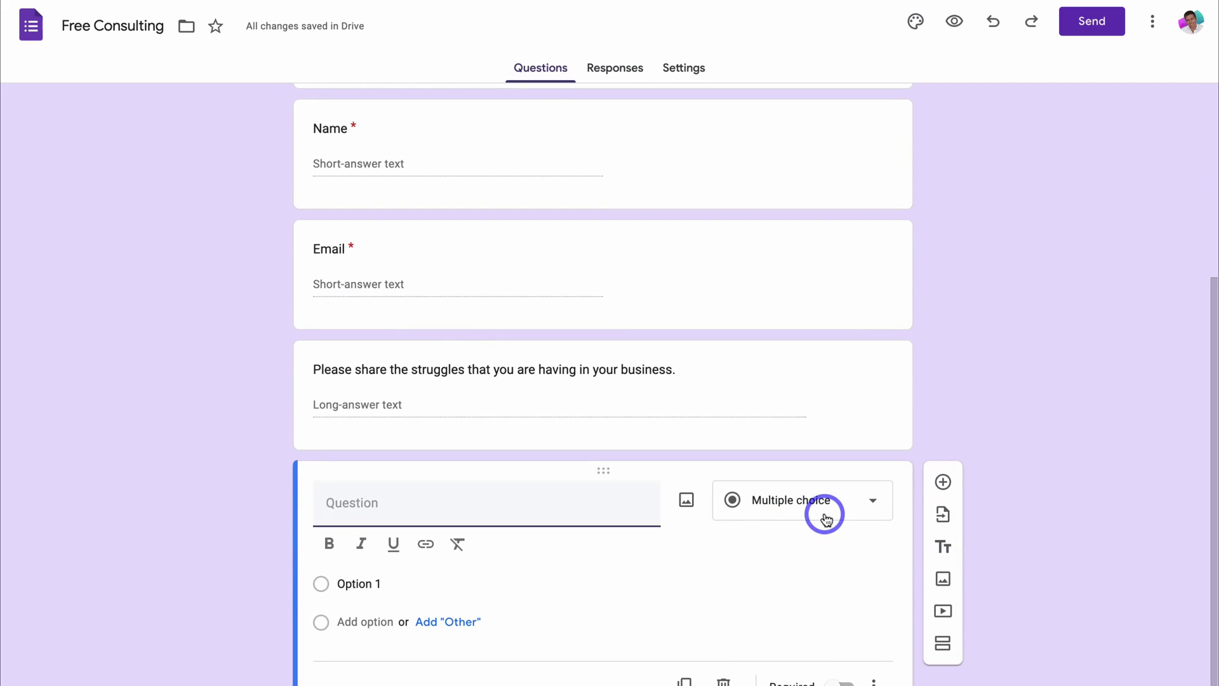
type("How did you hear about us?")
scroll(601, 416, "down", 1)
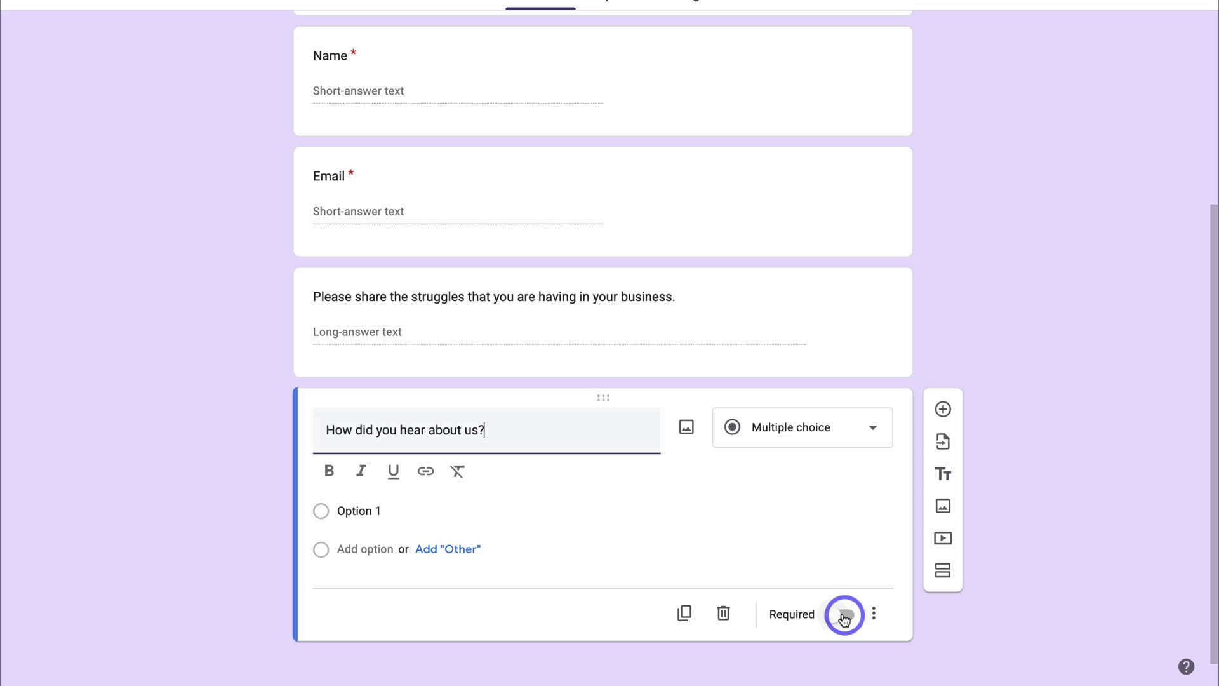
left_click(351, 511)
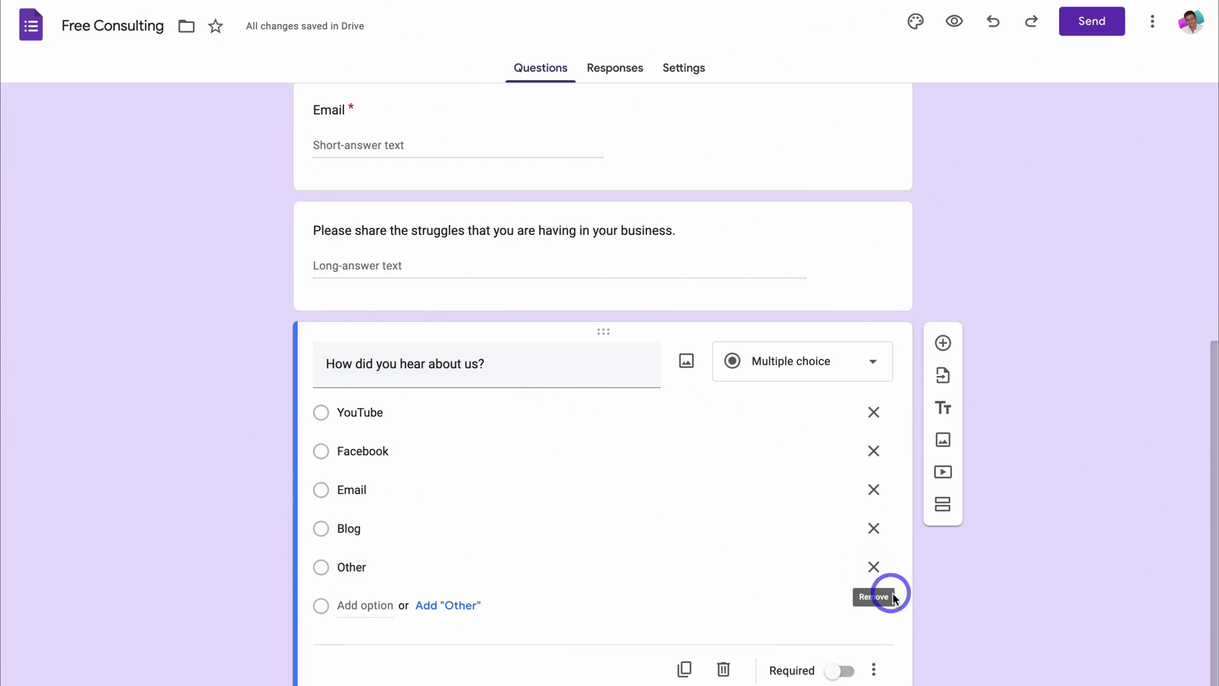
left_click(334, 372)
left_click(353, 413)
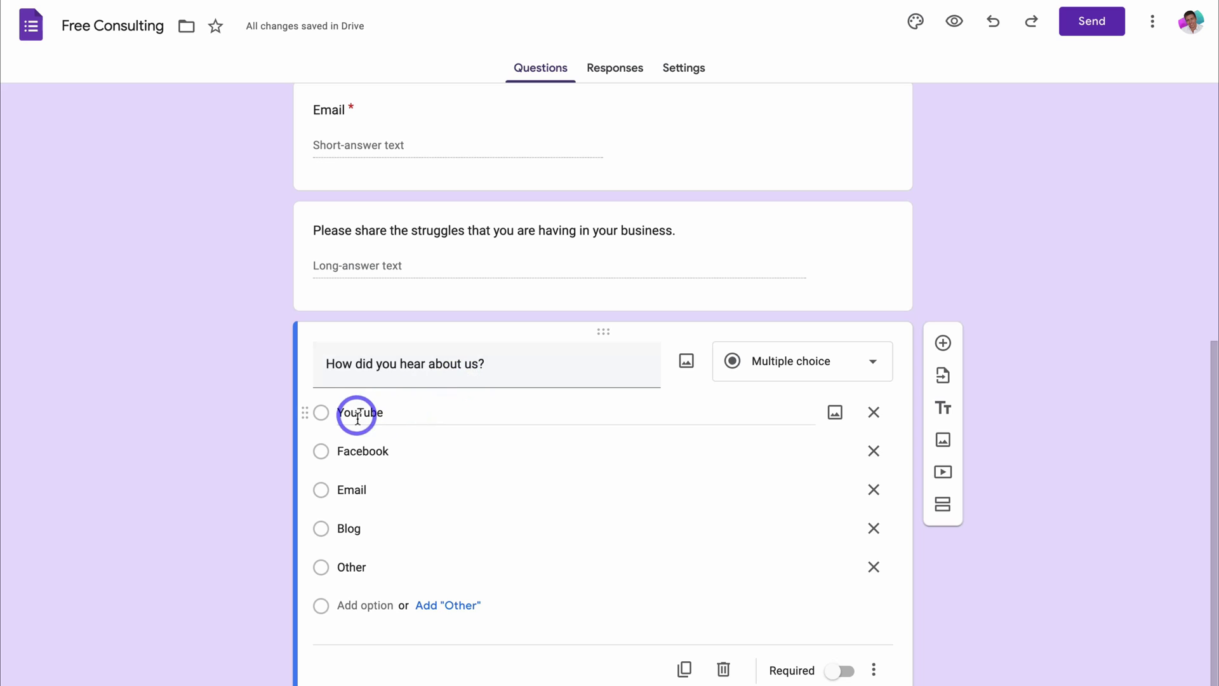
left_click(362, 484)
left_click(338, 523)
left_click(317, 565)
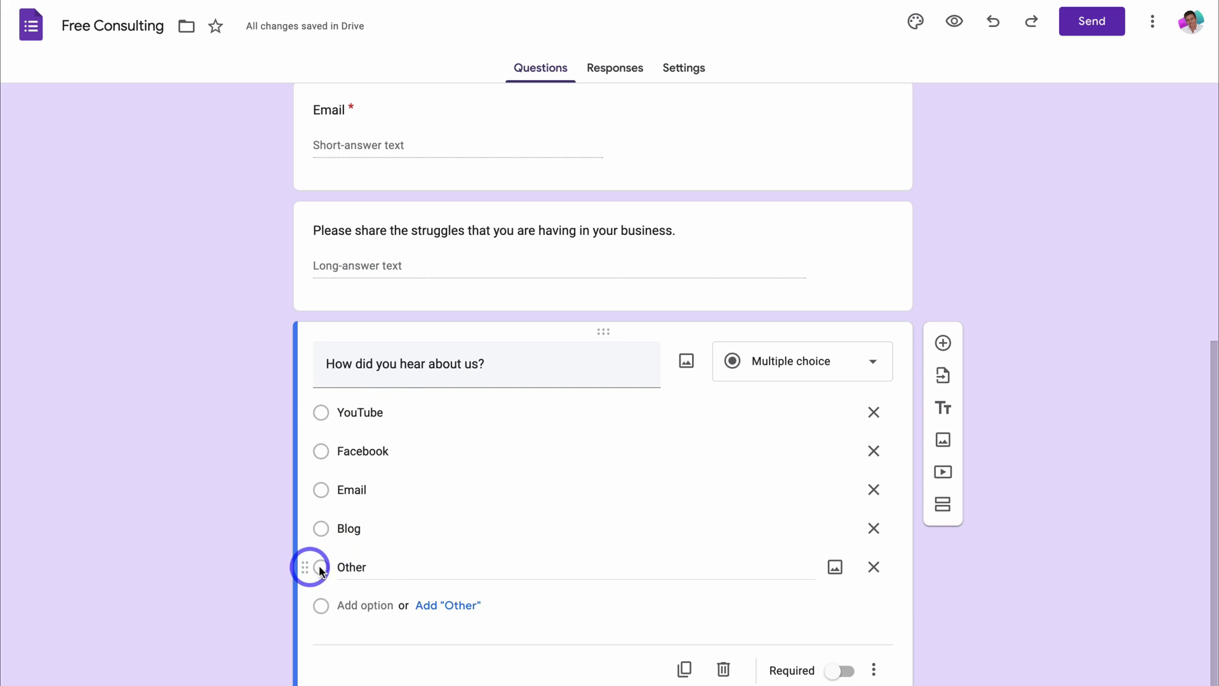
Step: Preview the Free Consulting form, close the preview, and view its 0 responses
scroll(1017, 588, "up", 7)
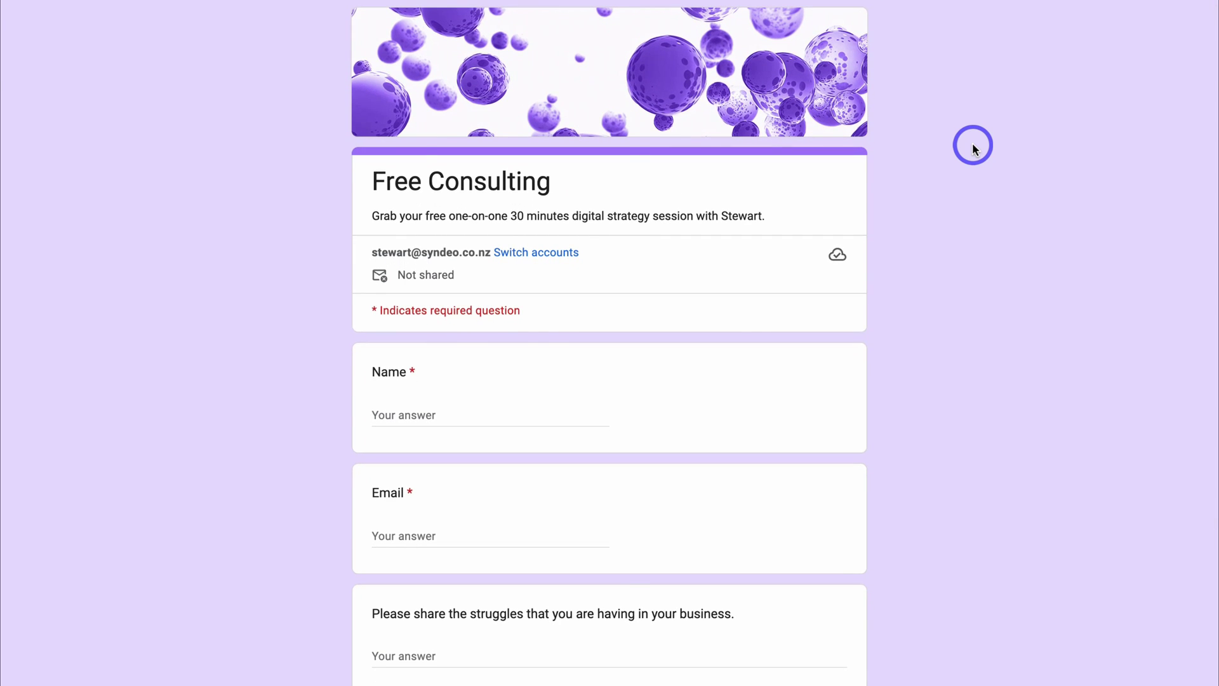
key("ctrl+w")
left_click(607, 73)
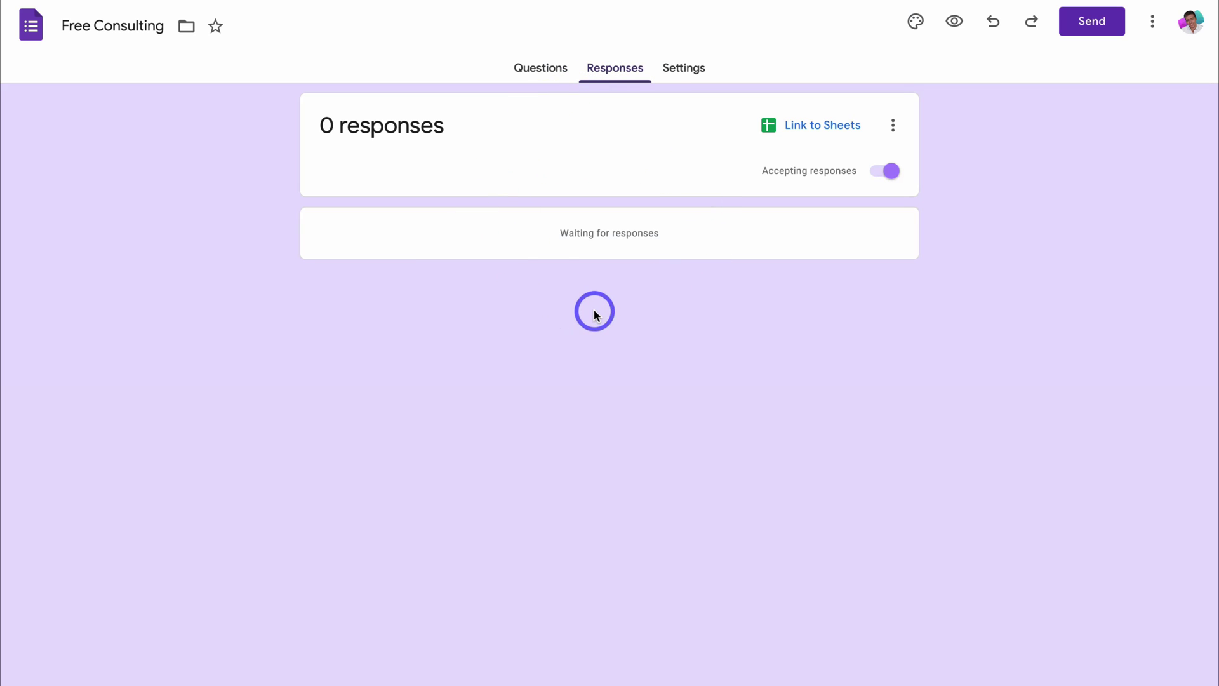
Step: Link responses to a new spreadsheet named Free Consulting (Responses)
left_click(819, 132)
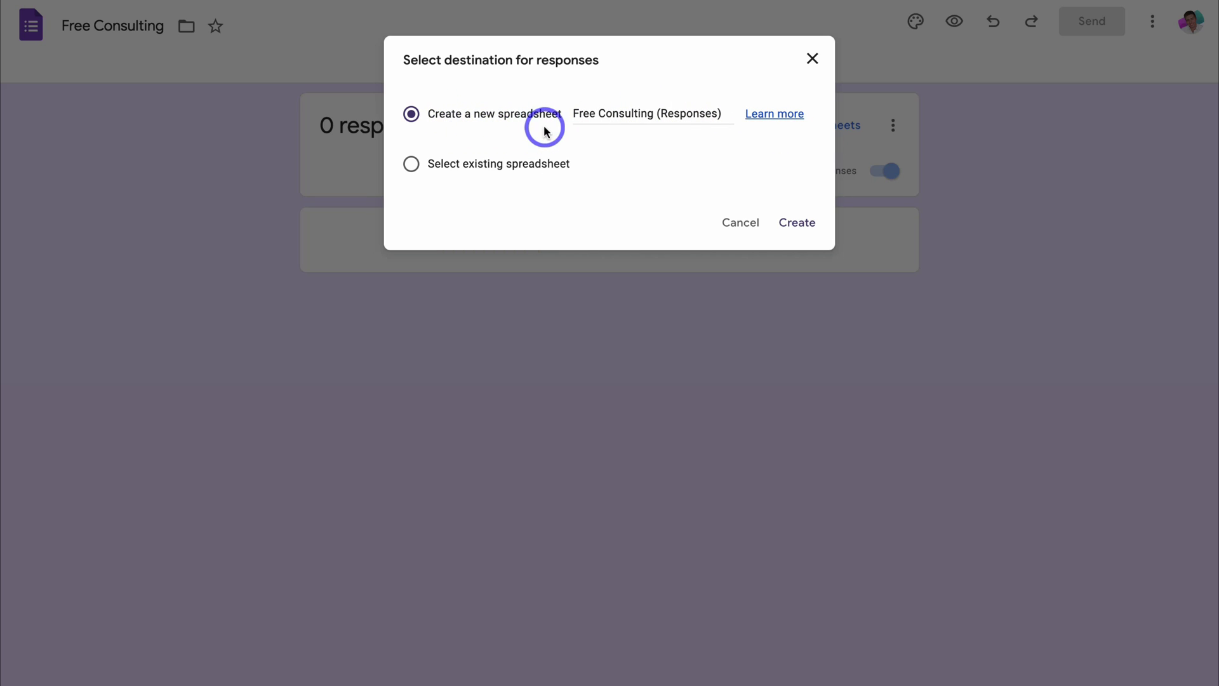
left_click_drag(723, 113, 572, 112)
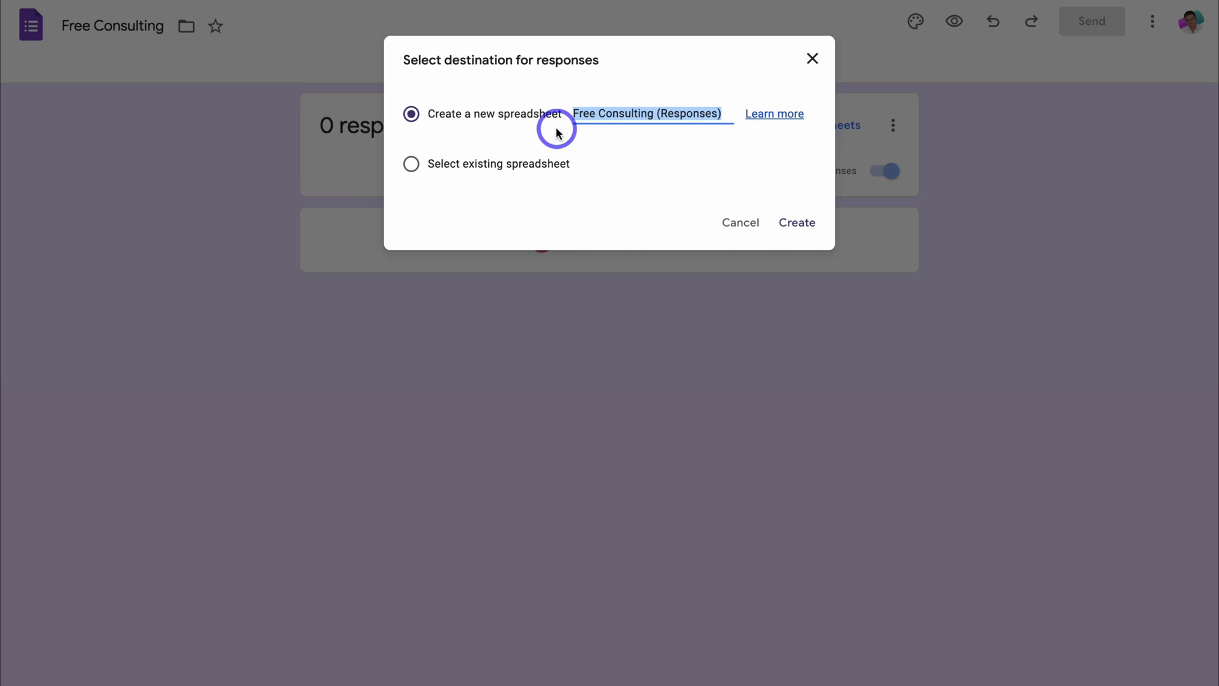
left_click(797, 223)
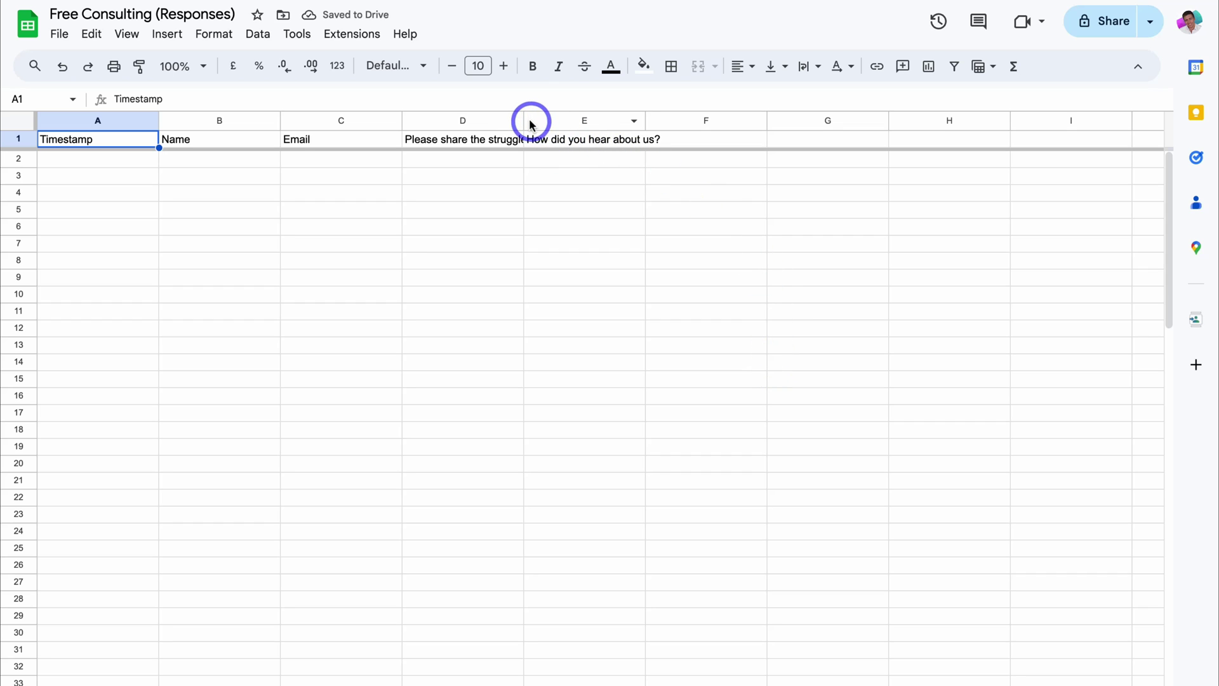
Step: Widen column D in the responses sheet to show the full struggles question header
left_click_drag(524, 119, 712, 119)
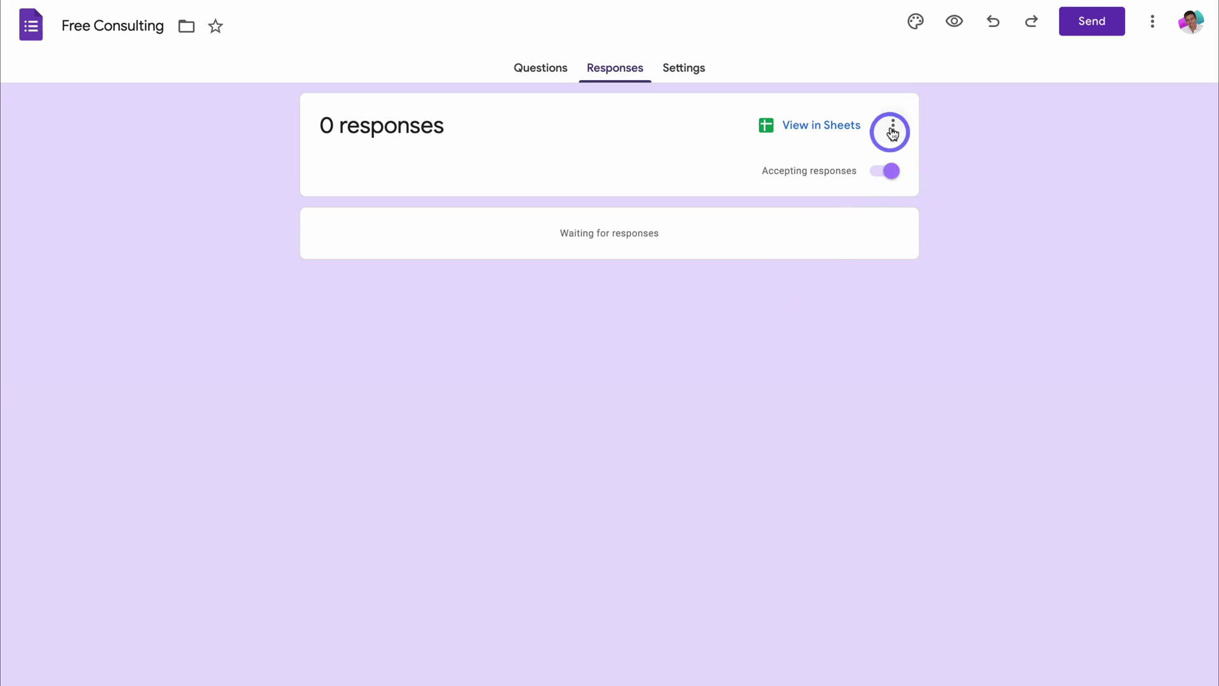
Step: Enable email notifications for new Free Consulting responses
left_click(892, 127)
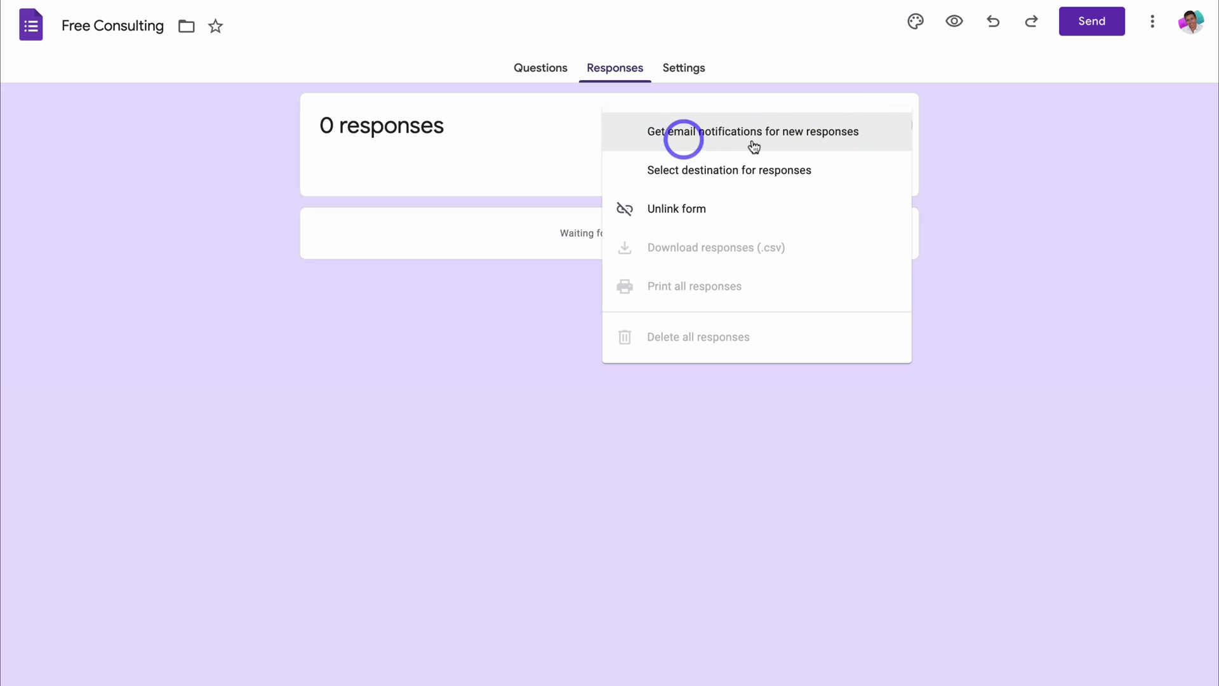
left_click(868, 138)
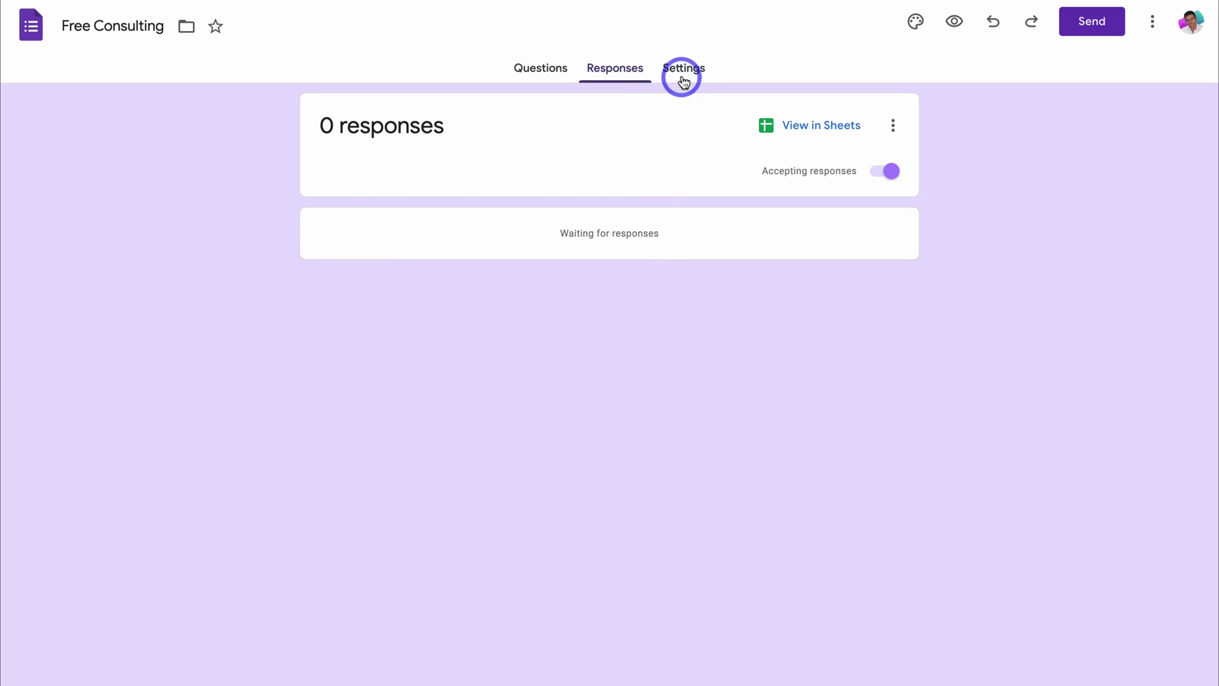
Step: Turn off 'Restrict to users' in the form's Responses settings
left_click(681, 78)
left_click(868, 293)
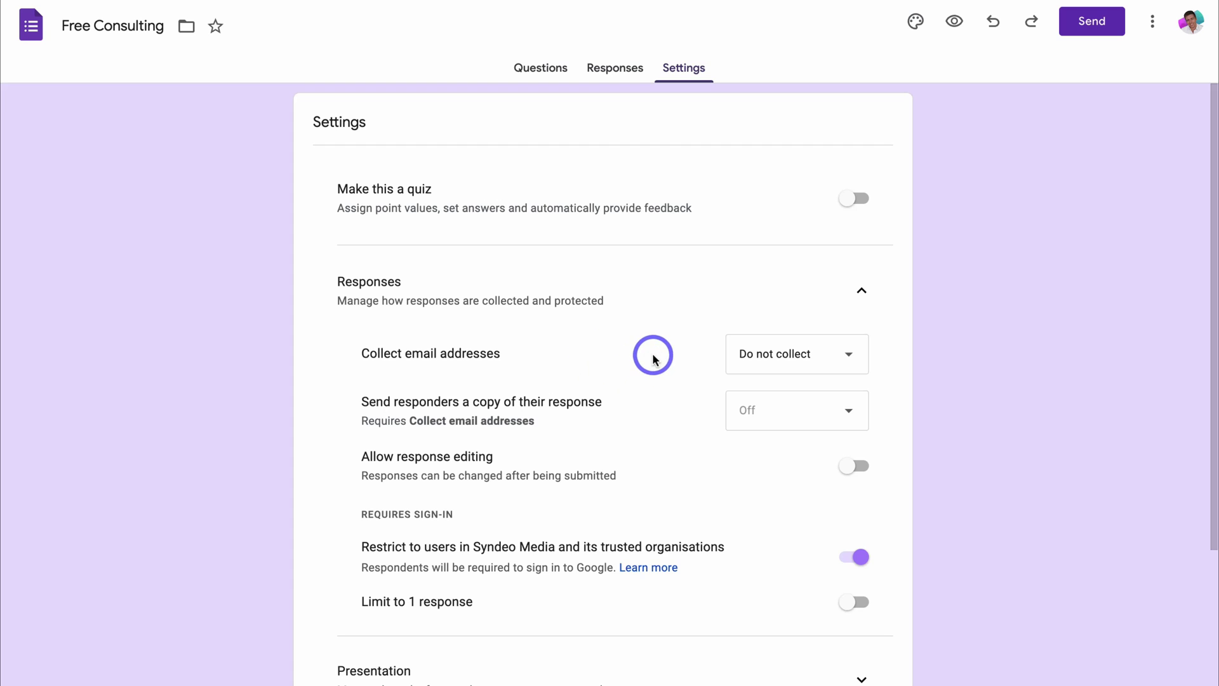
left_click(853, 563)
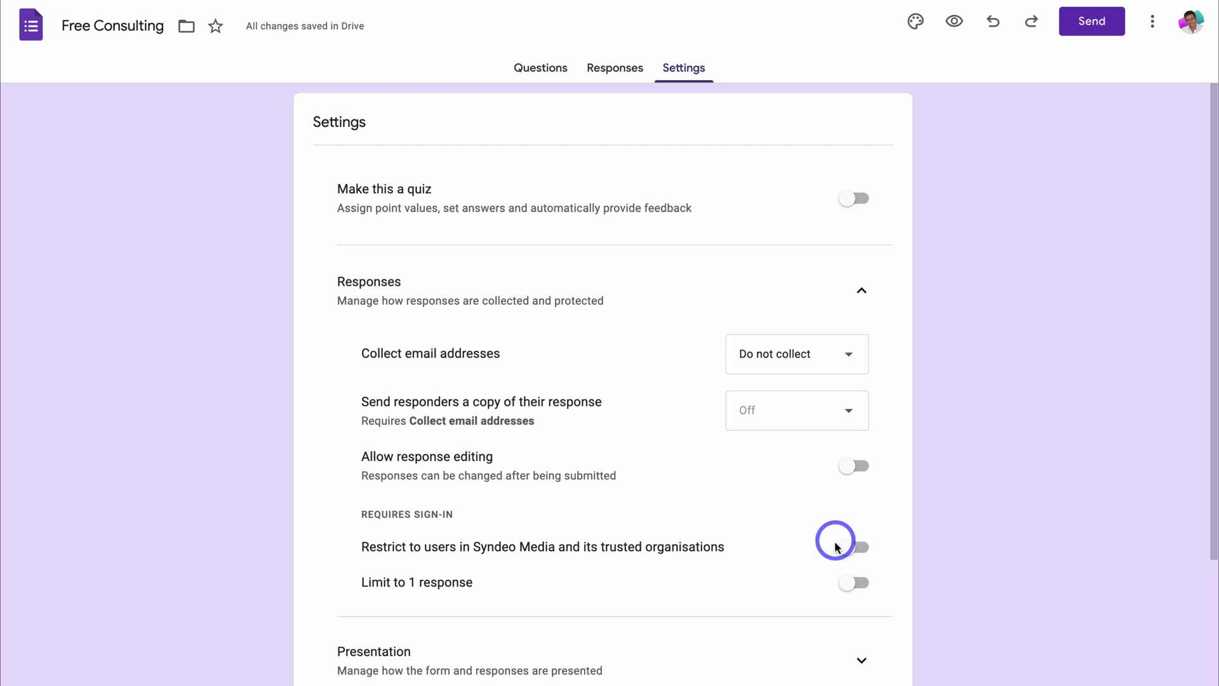
Step: Turn off 'Show link to submit another response' in the Presentation settings
scroll(841, 581, "down", 3)
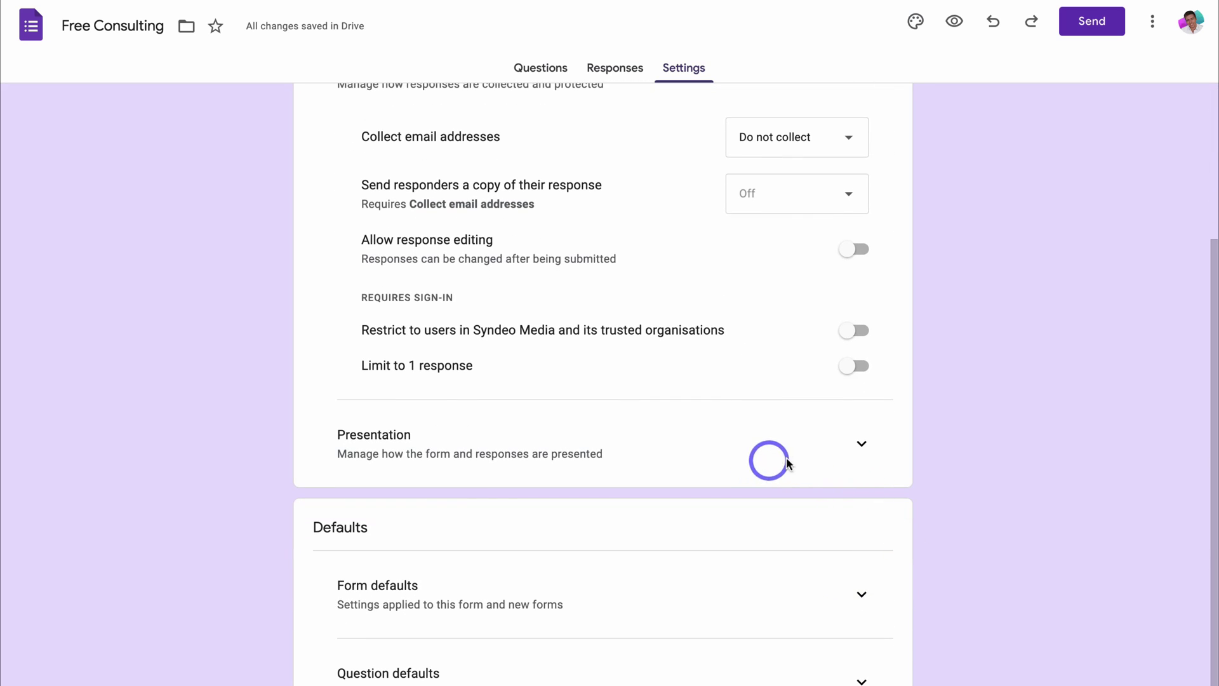
left_click(822, 459)
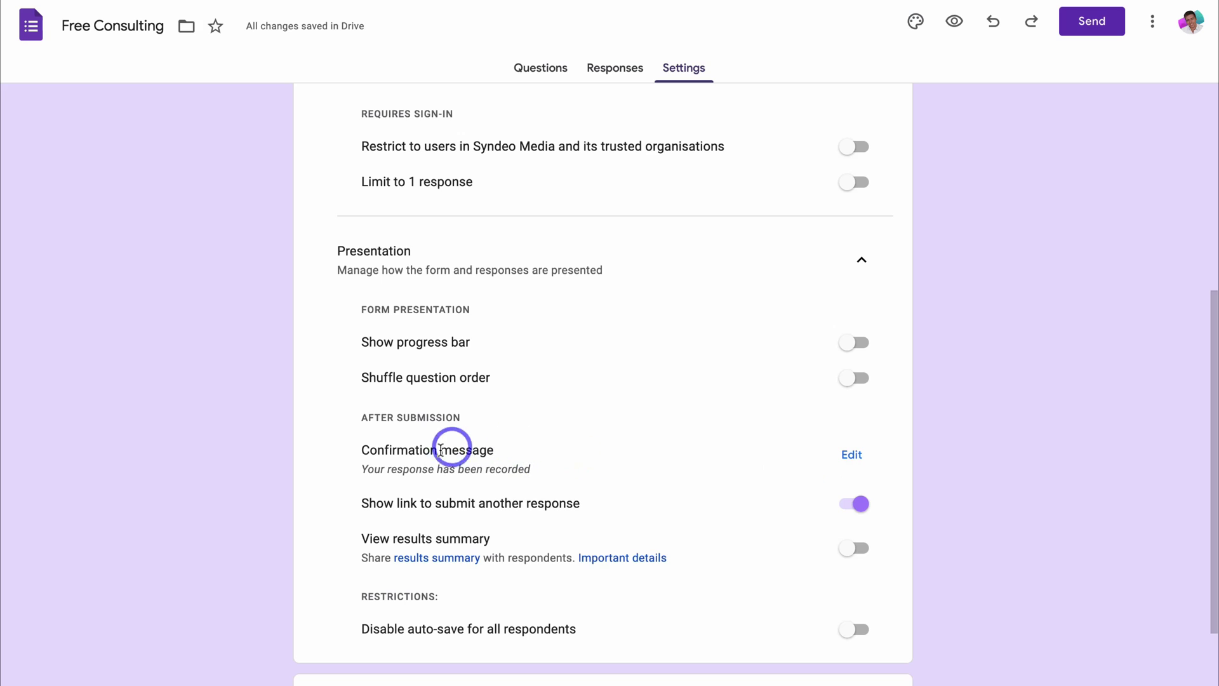
left_click(854, 505)
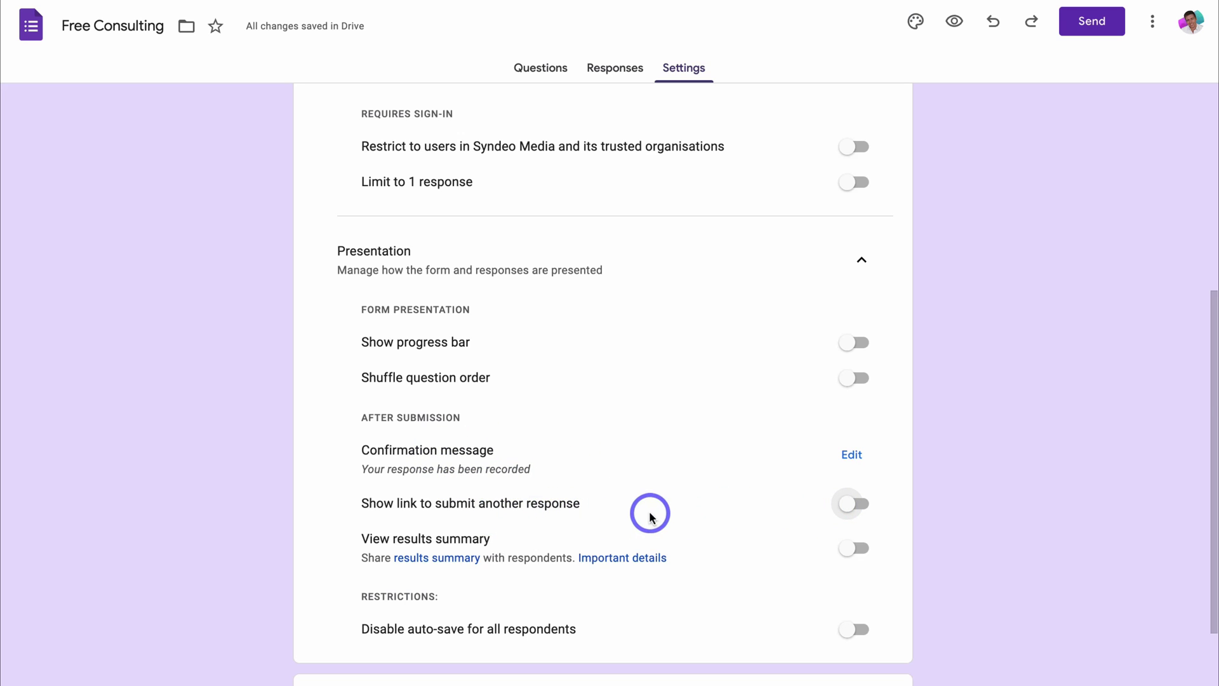
scroll(648, 512, "down", 3)
scroll(661, 538, "up", 10)
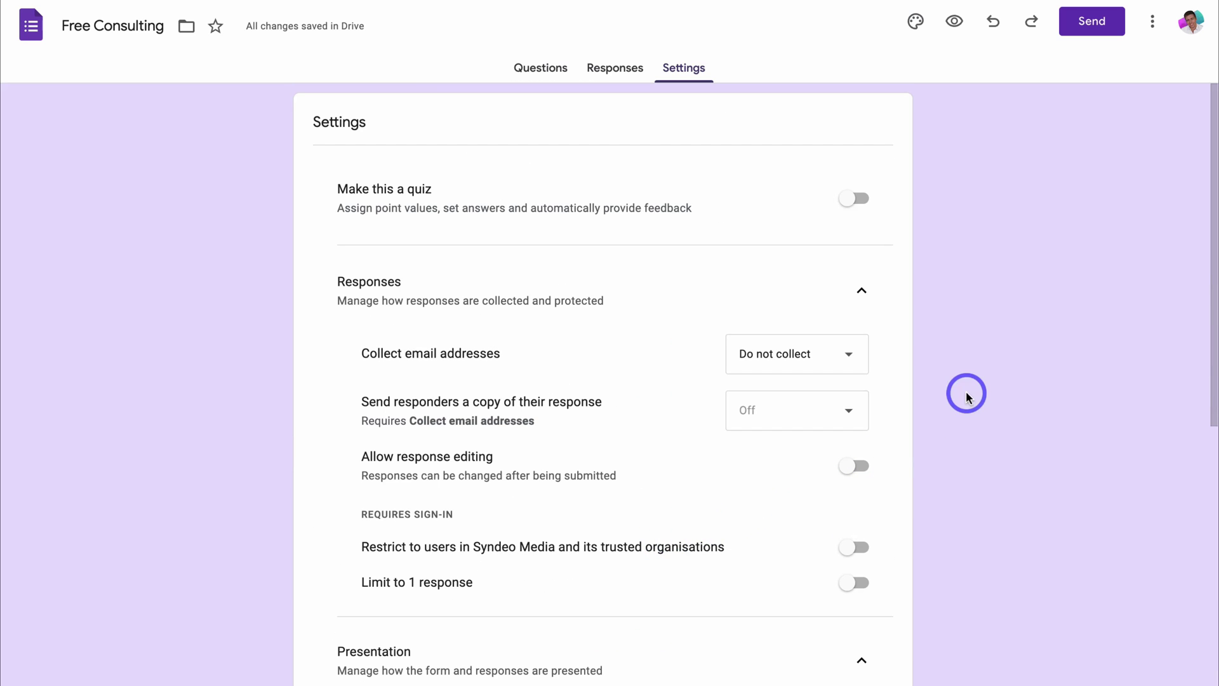
Step: Copy the shortened Free Consulting form link, then copy its embed HTML code
left_click(526, 71)
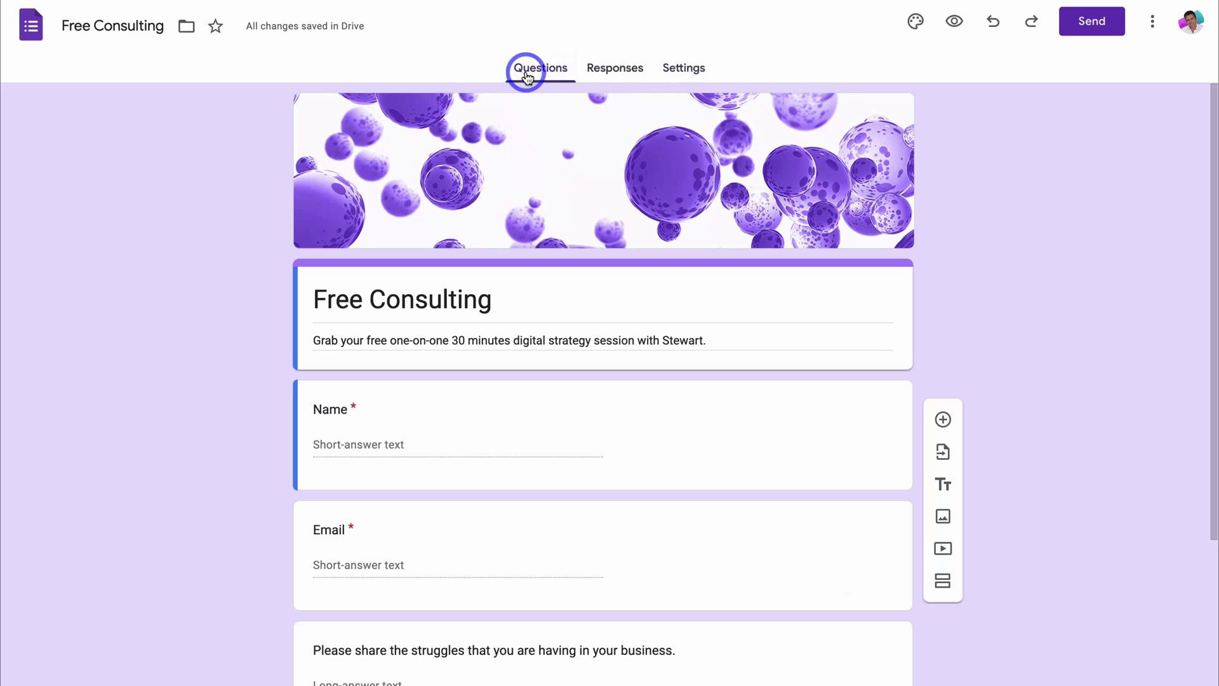
left_click(1086, 30)
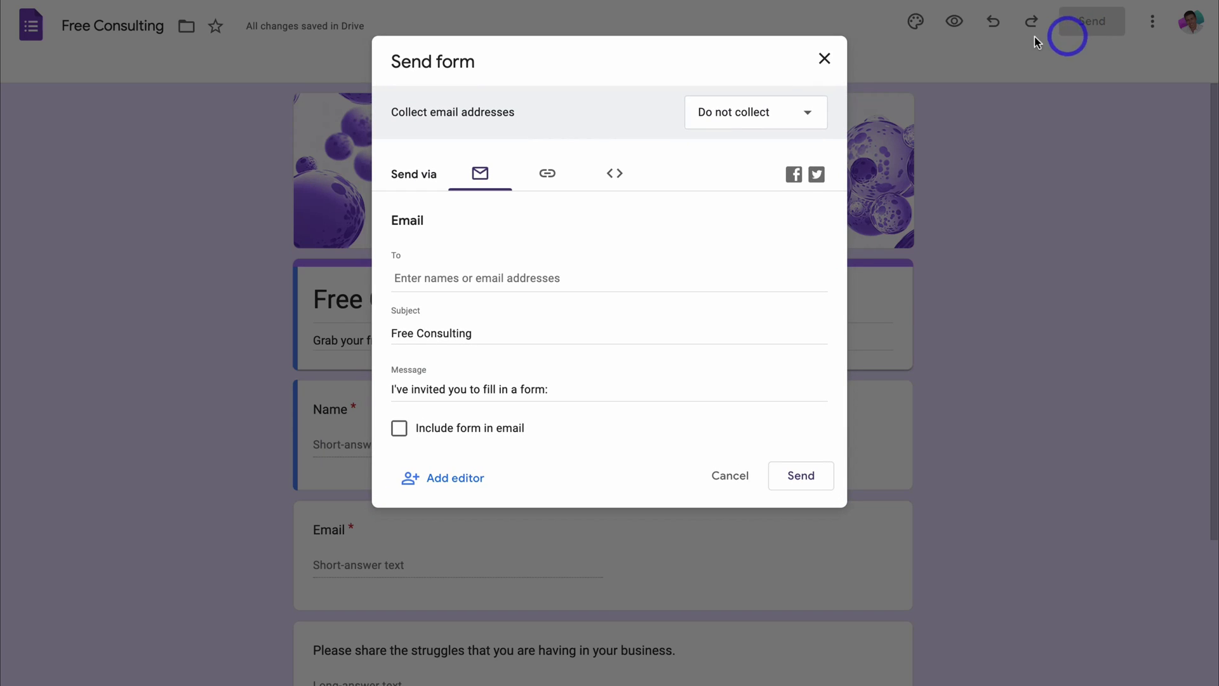
left_click(546, 175)
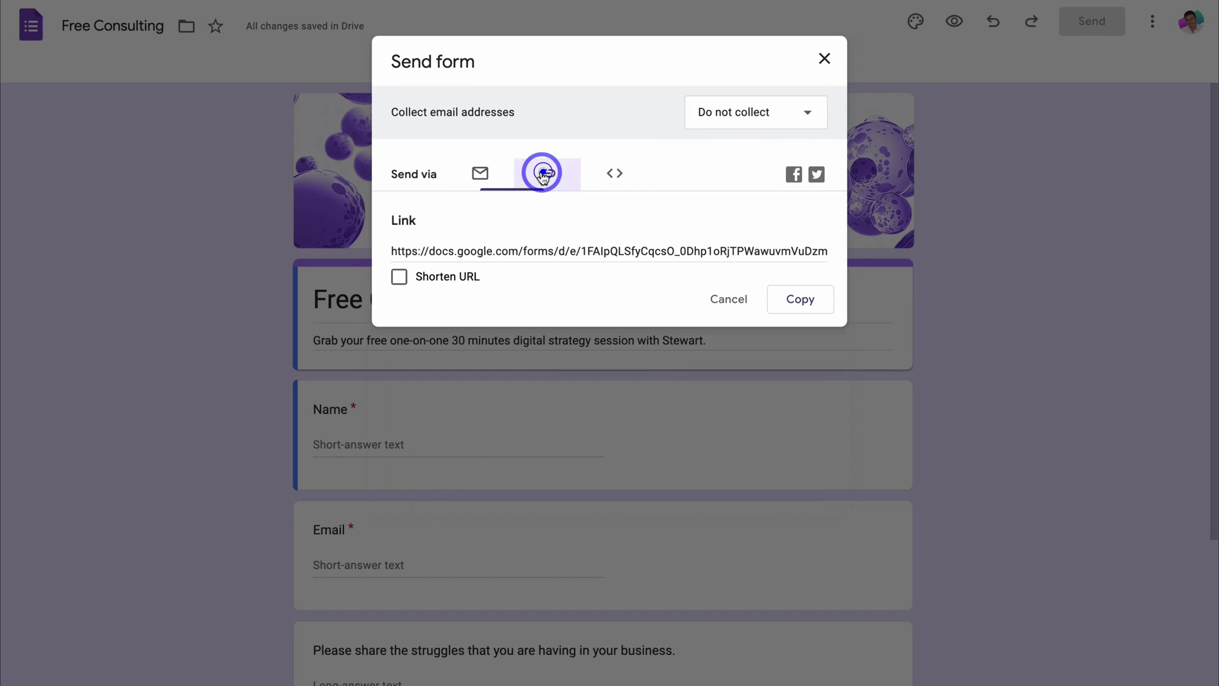
left_click(801, 300)
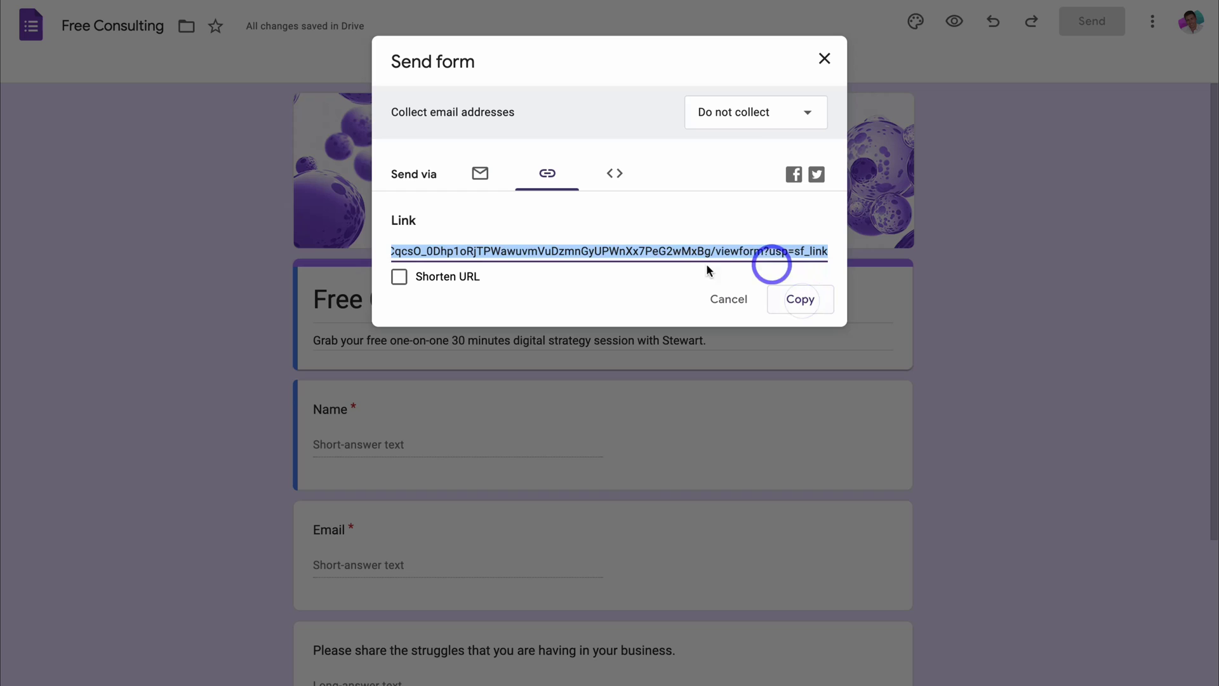
left_click(399, 277)
left_click(793, 304)
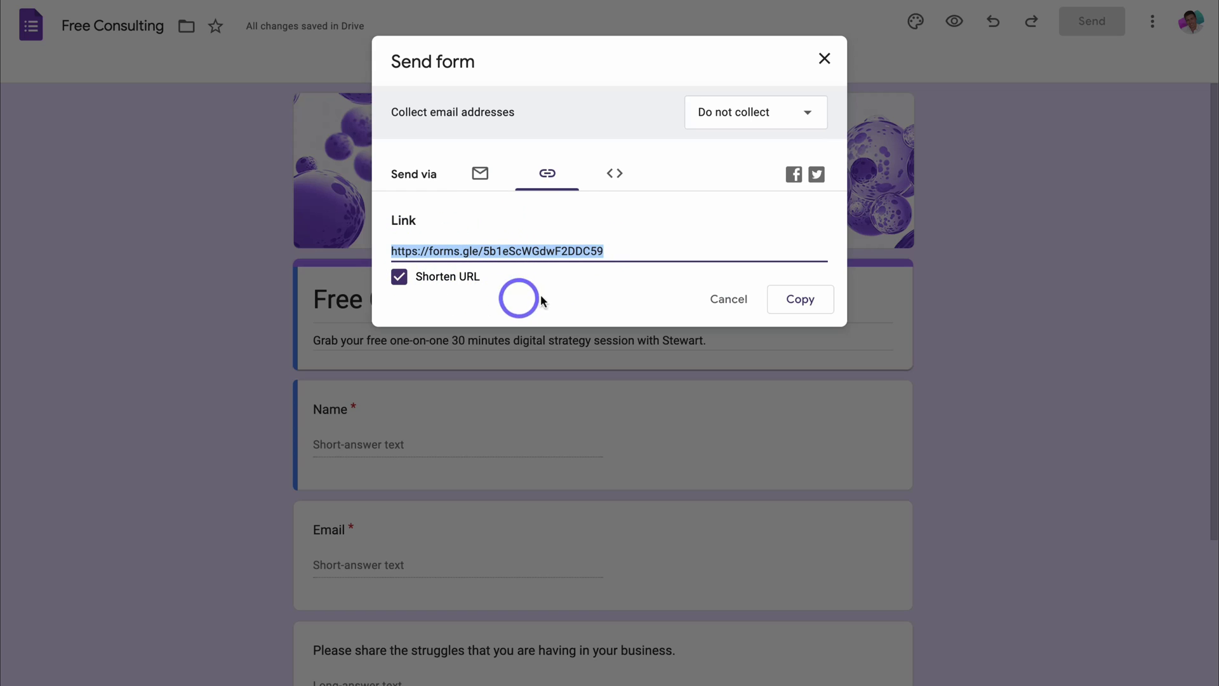
left_click(619, 176)
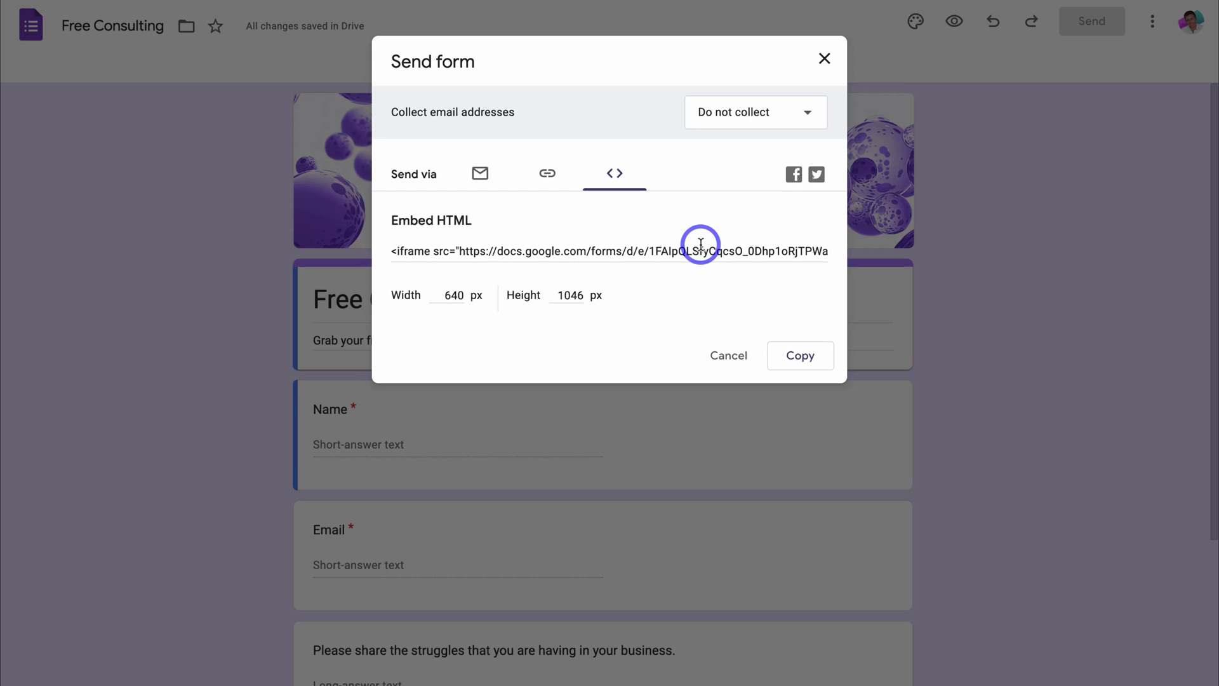
left_click(809, 359)
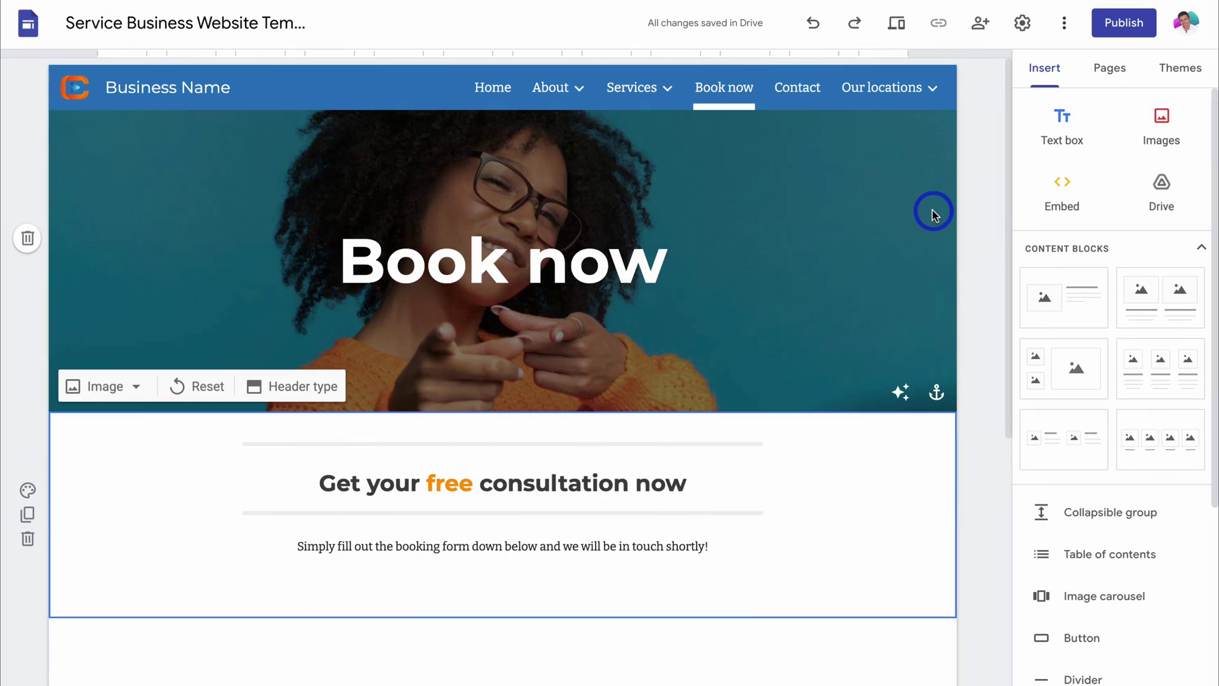
Step: Insert the Free Consulting form into the page by pasting its iframe embed code
scroll(730, 157, "down", 4)
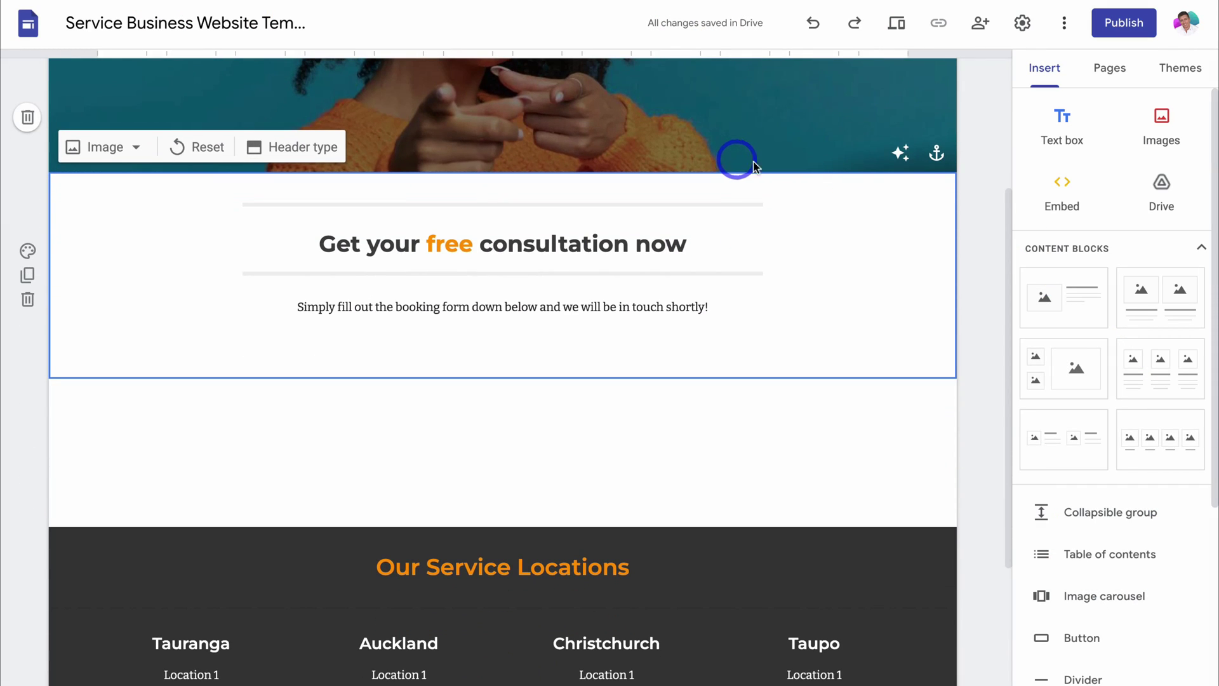
left_click(1042, 190)
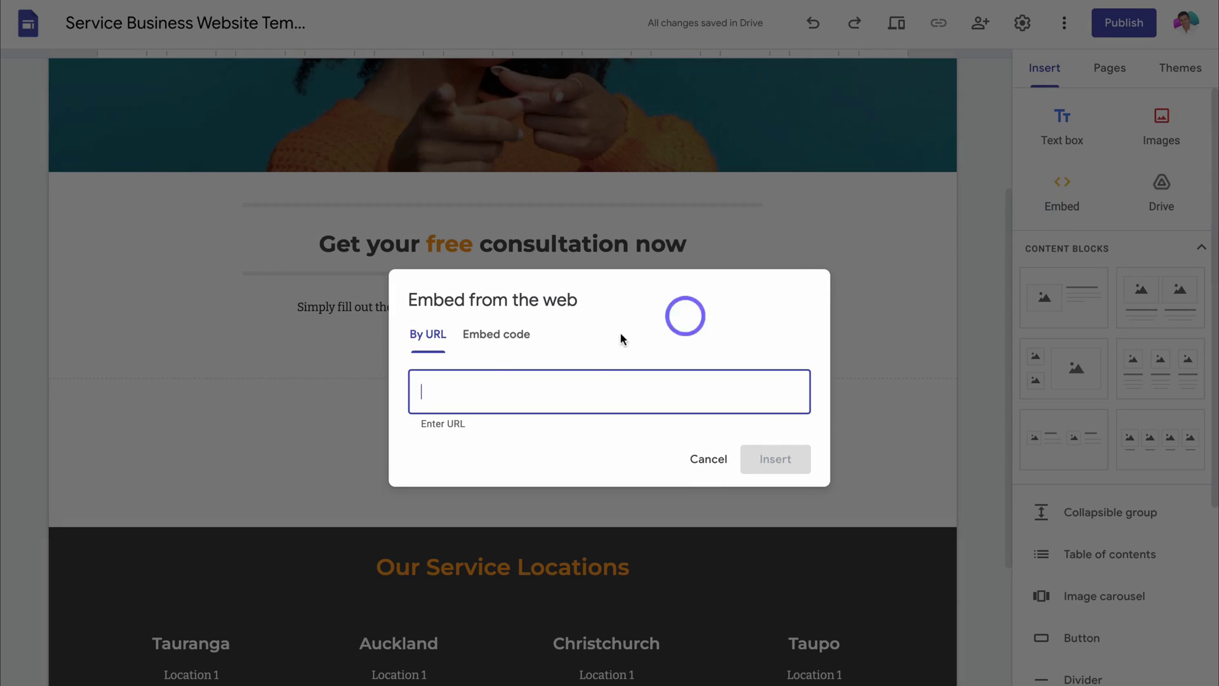
left_click(496, 335)
left_click(516, 375)
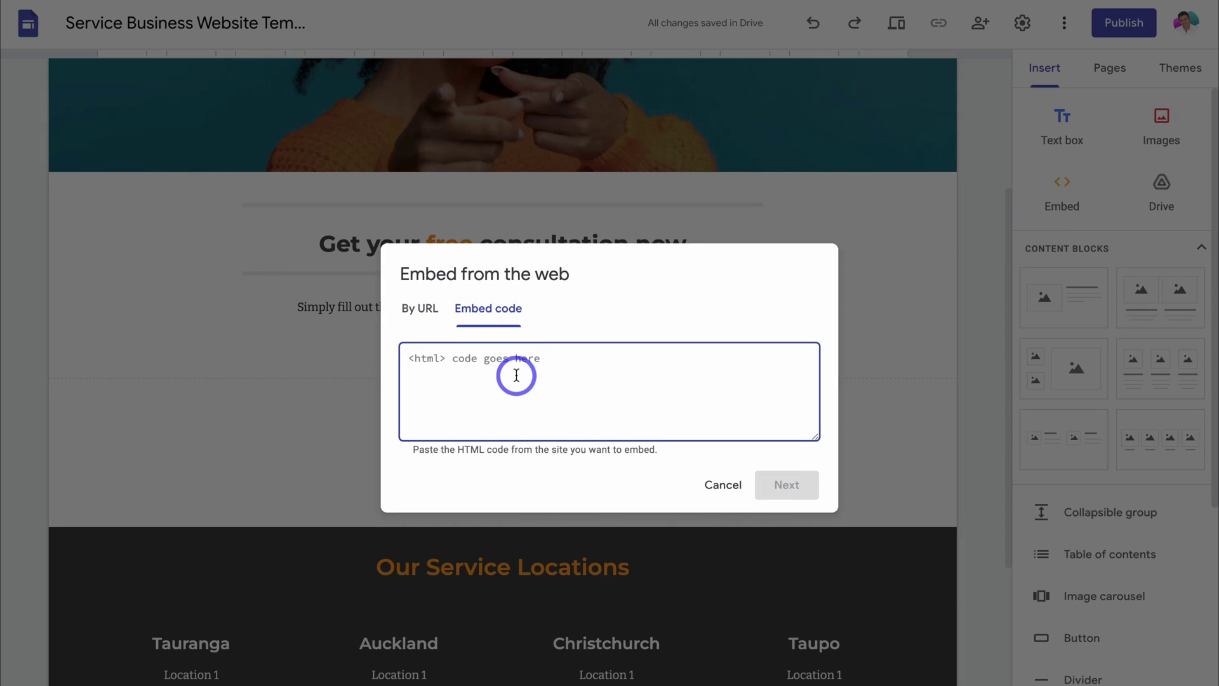
key("ctrl+v")
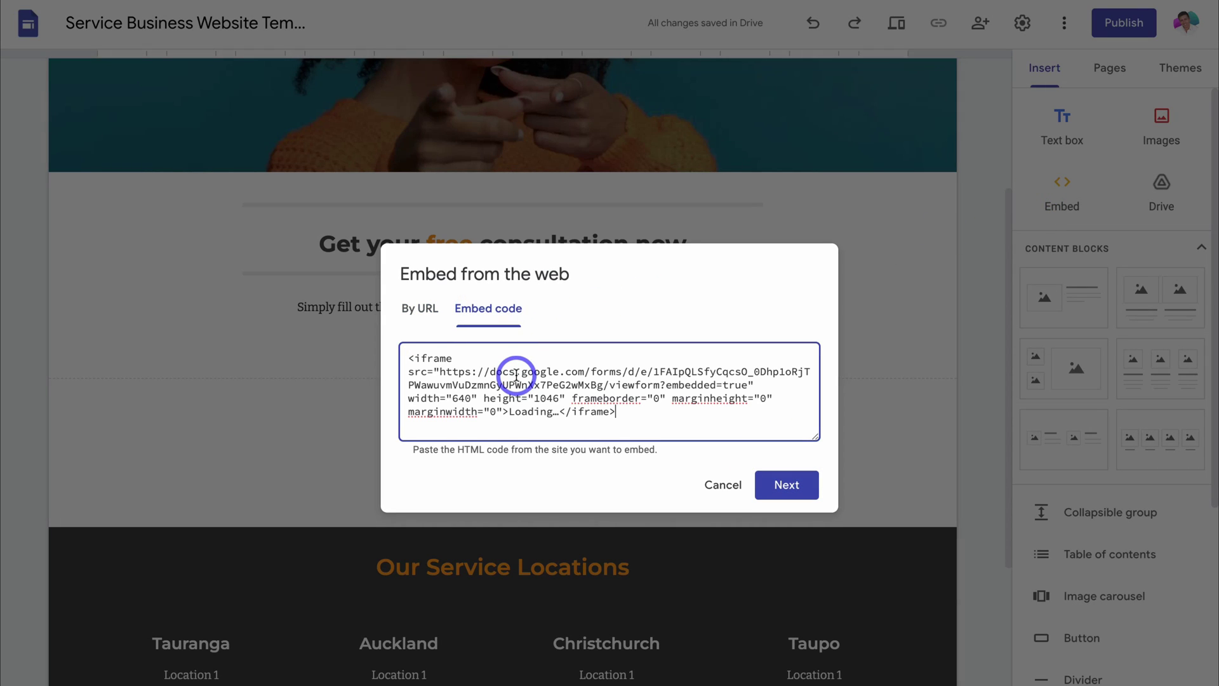
left_click(786, 486)
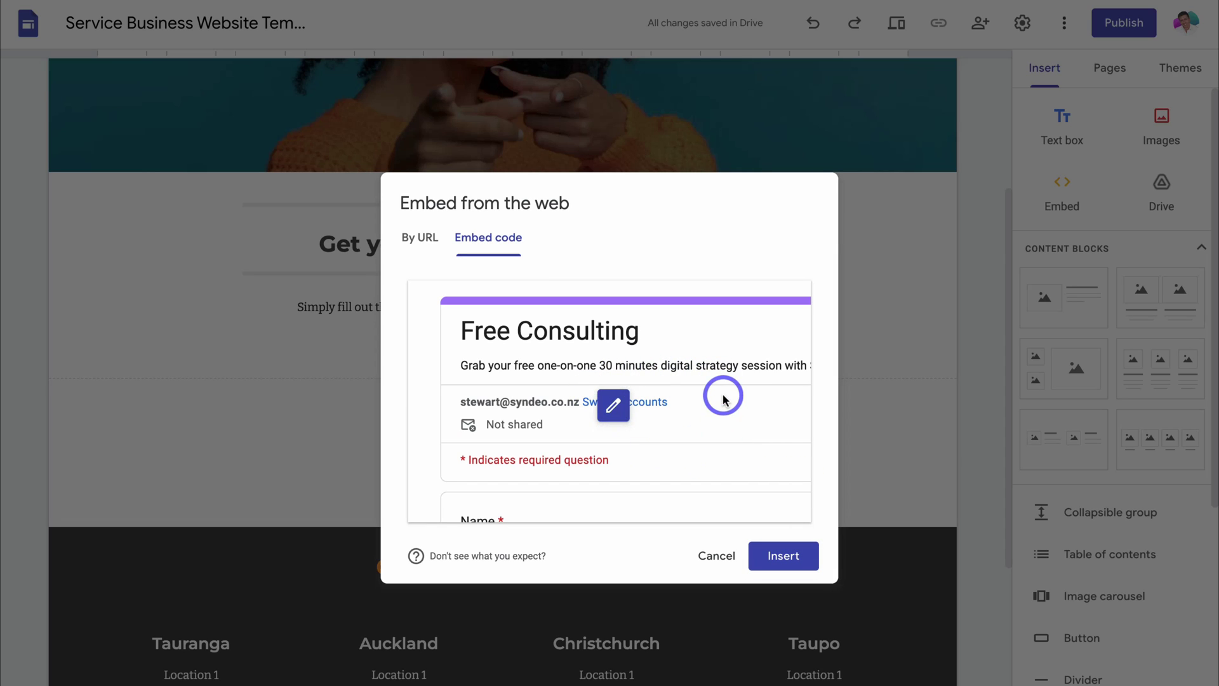
left_click(783, 556)
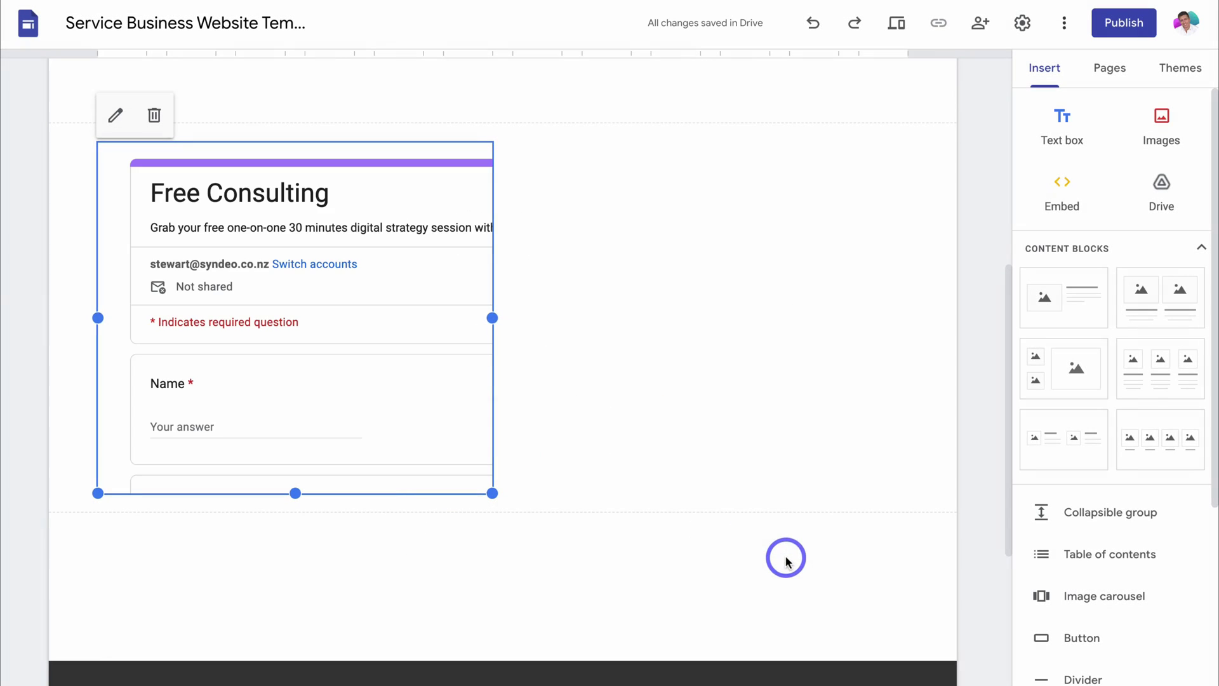
Step: Enlarge the form embed wider and taller so all its questions show
left_click_drag(492, 317, 769, 317)
left_click_drag(500, 482, 501, 685)
scroll(514, 508, "down", 10)
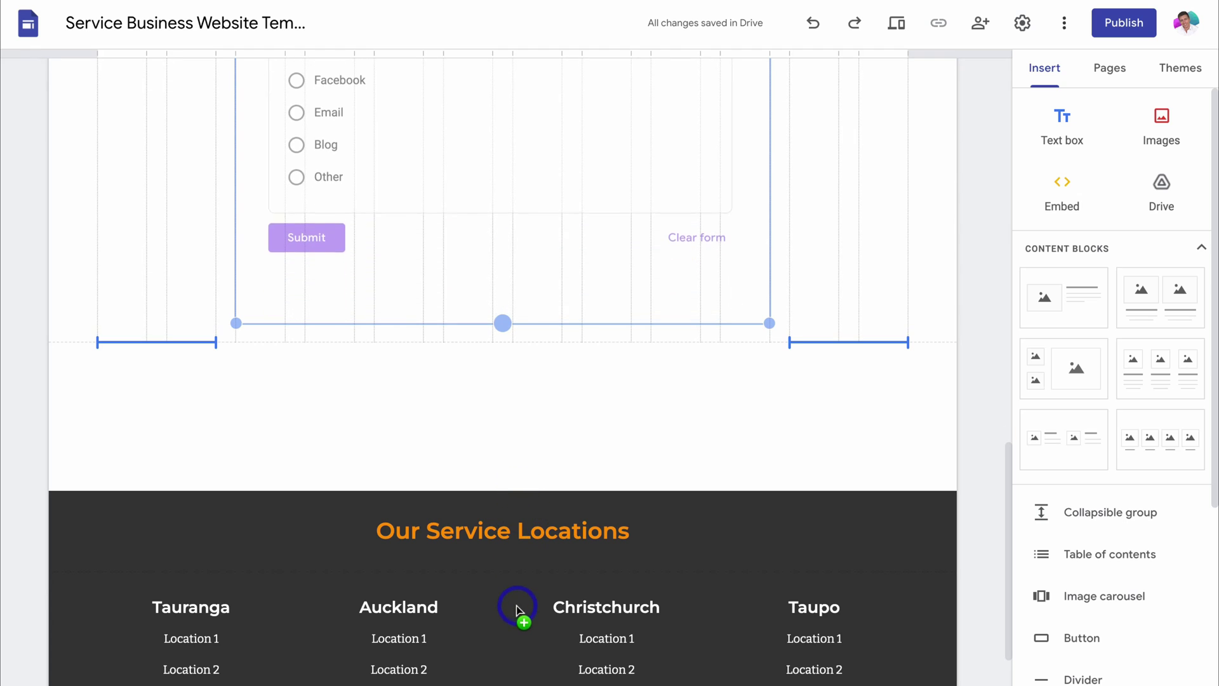
scroll(525, 586, "up", 15)
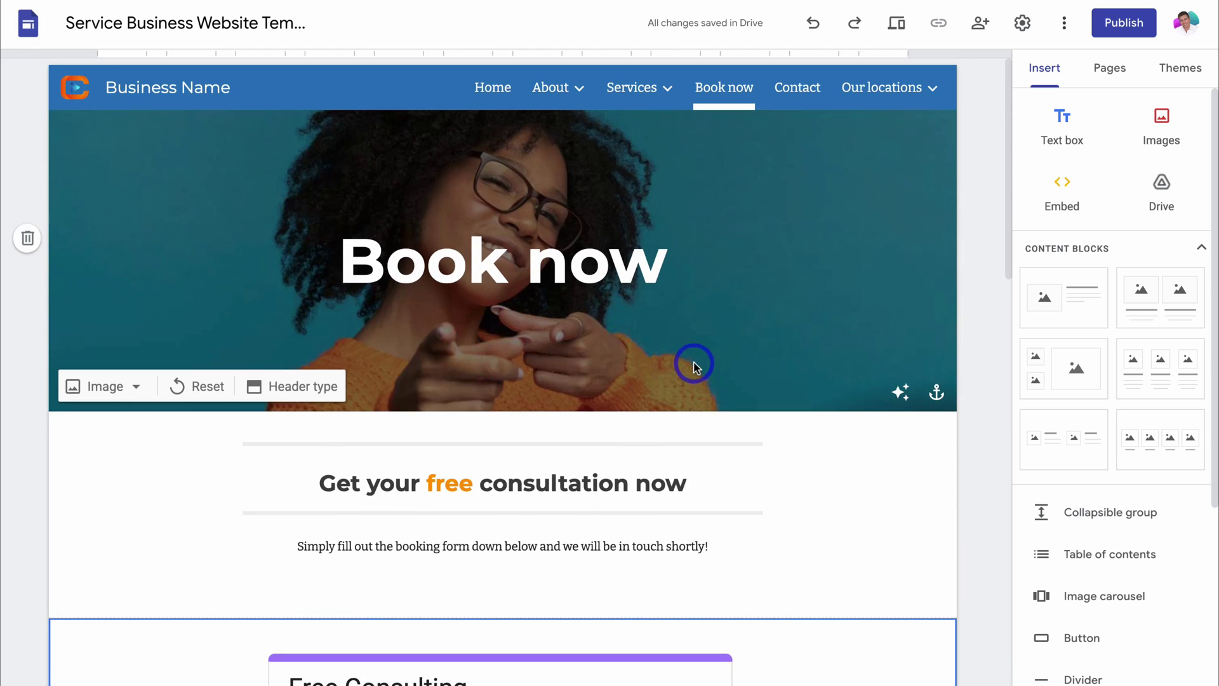
scroll(694, 367, "down", 7)
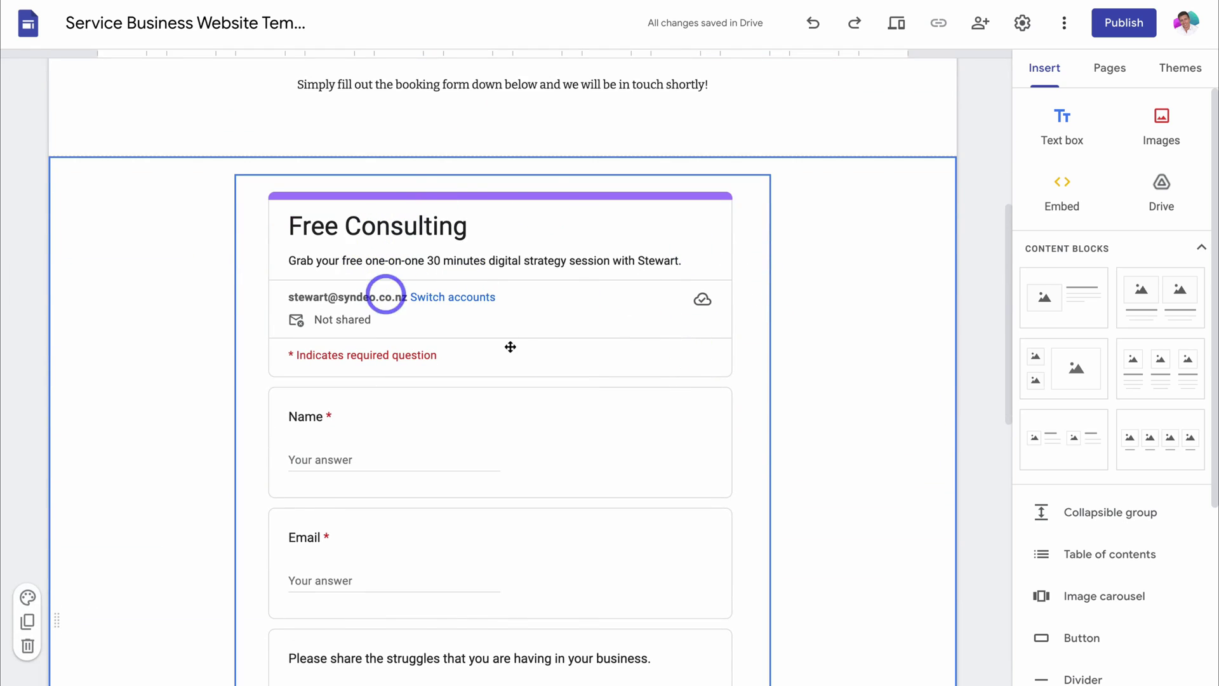
scroll(639, 359, "down", 8)
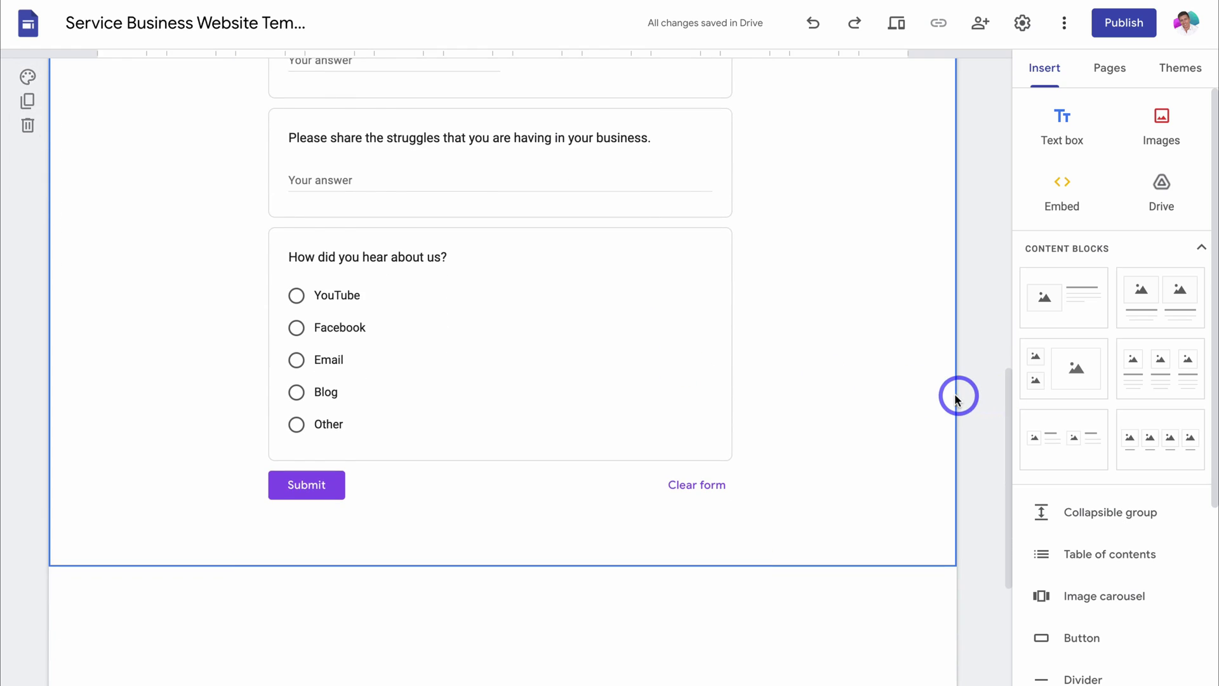
scroll(955, 398, "up", 6)
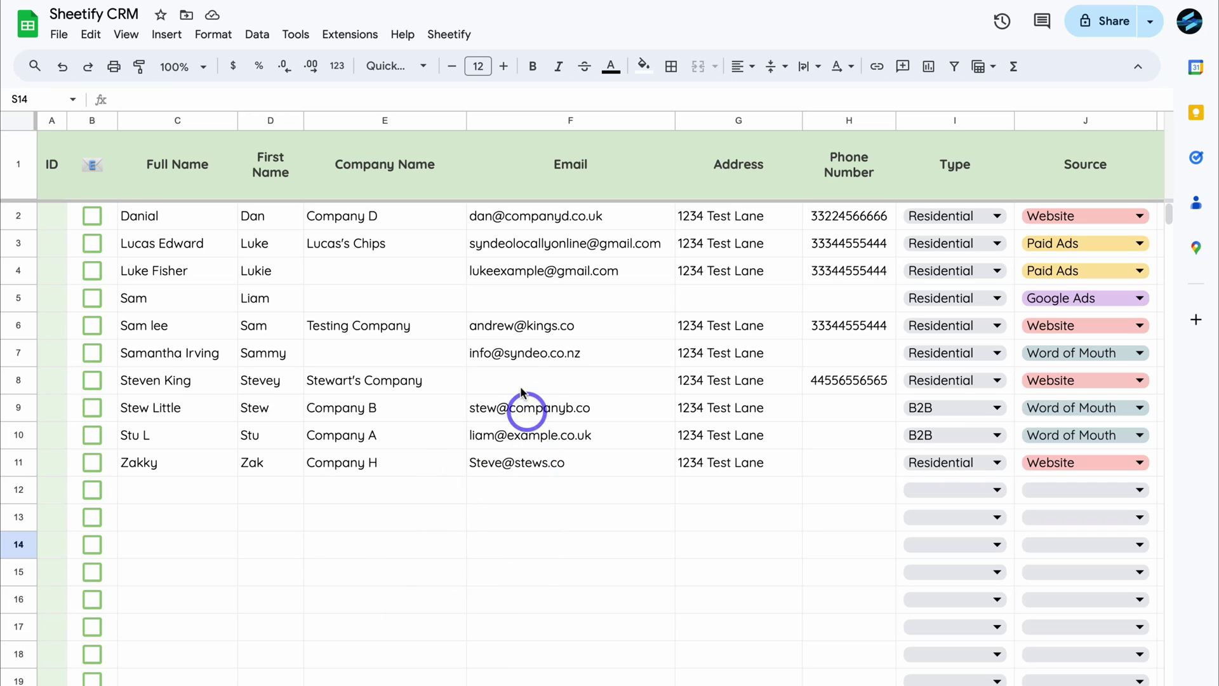
Step: Create a CRM-linked lead form with Sheetify > Set Up Sheetify > Create a Form
left_click(449, 35)
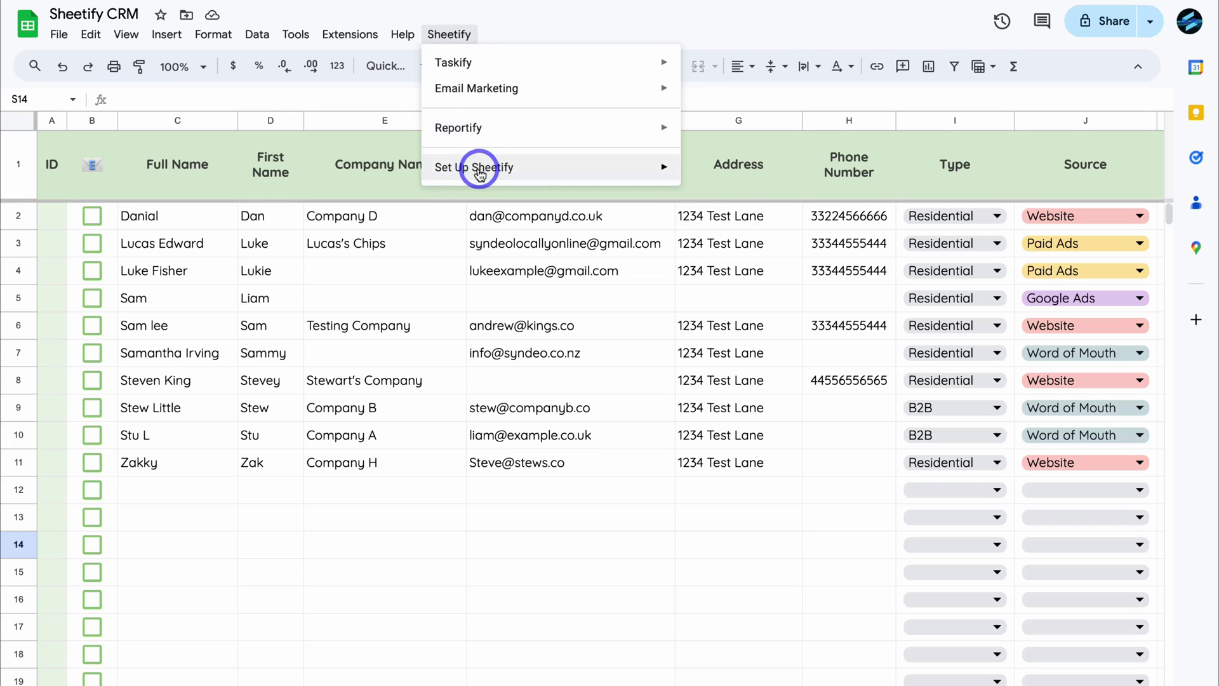
mouse_move(463, 169)
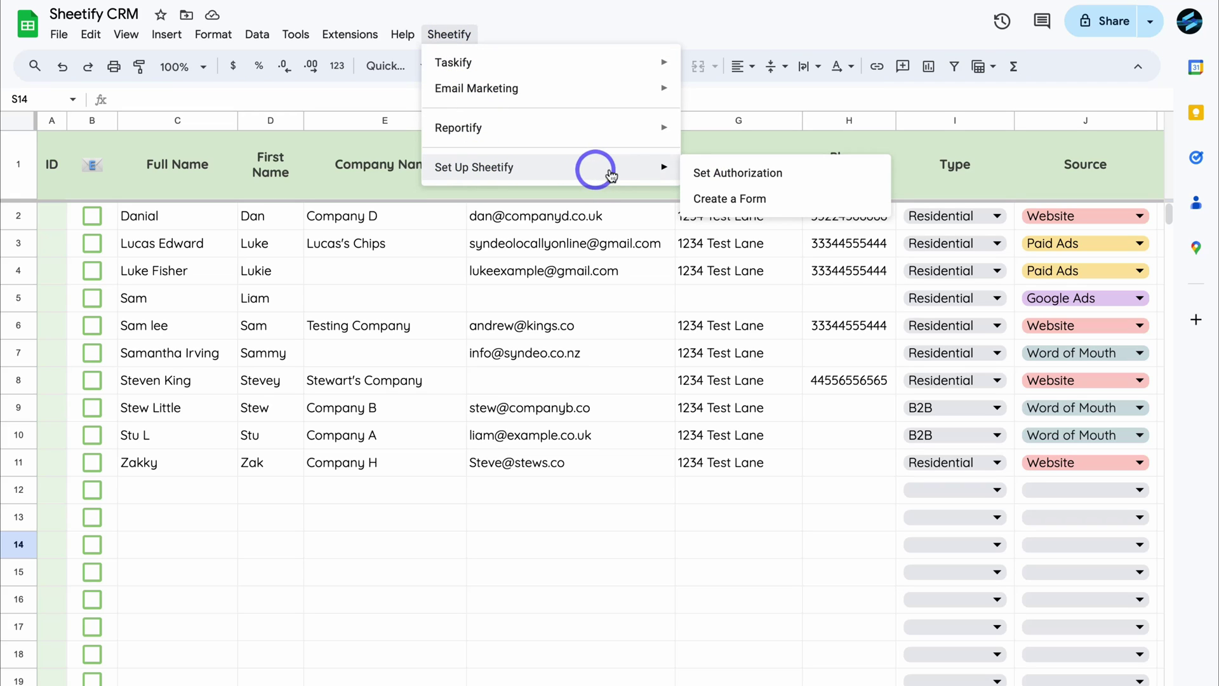
left_click(808, 205)
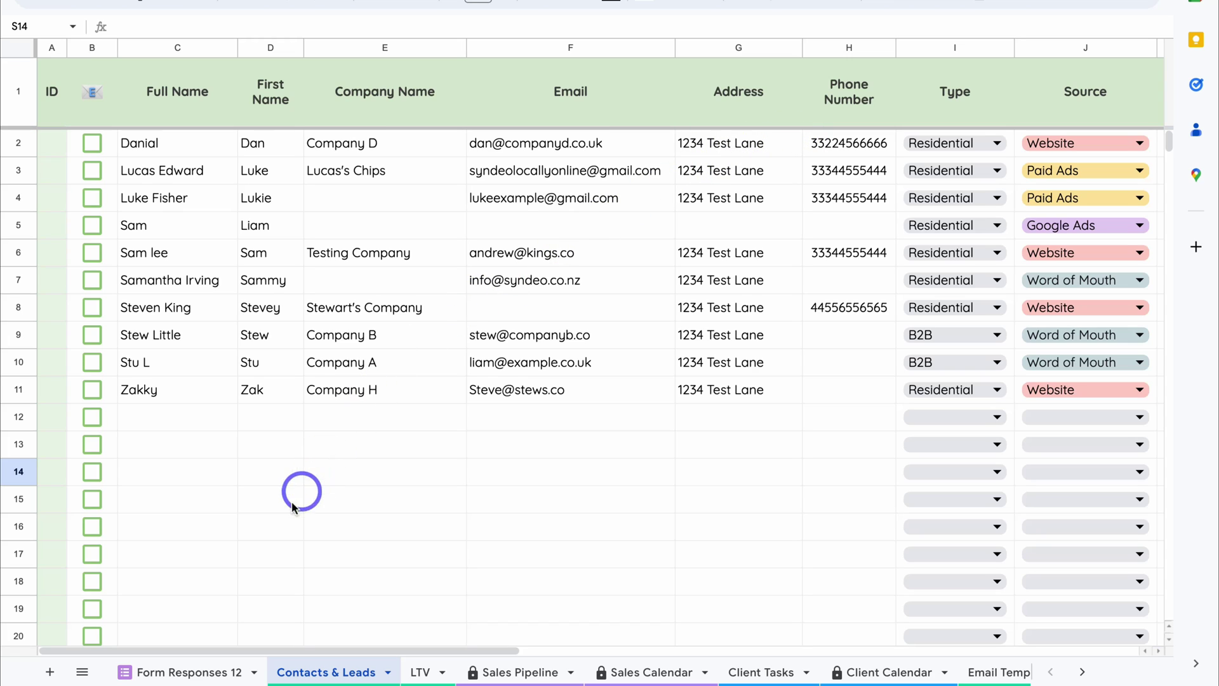
Step: Widen column H on the Form Responses 12 sheet to fit its header
left_click(177, 671)
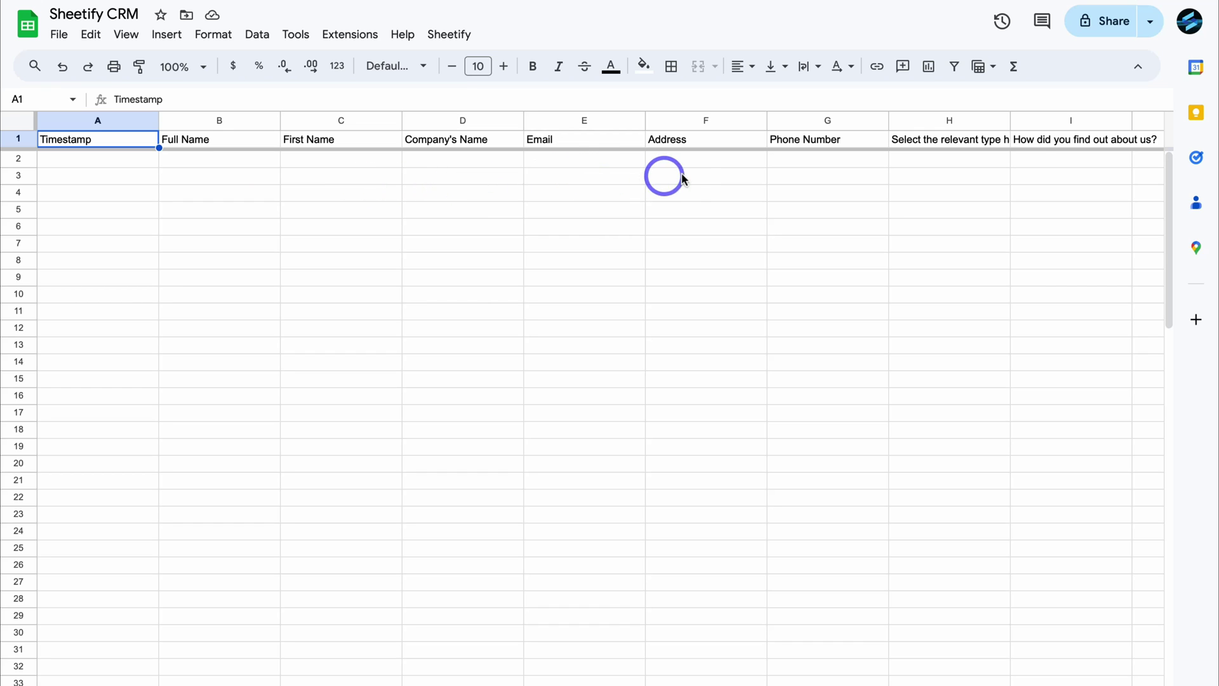
scroll(824, 177, "right", 6)
left_click_drag(280, 120, 401, 120)
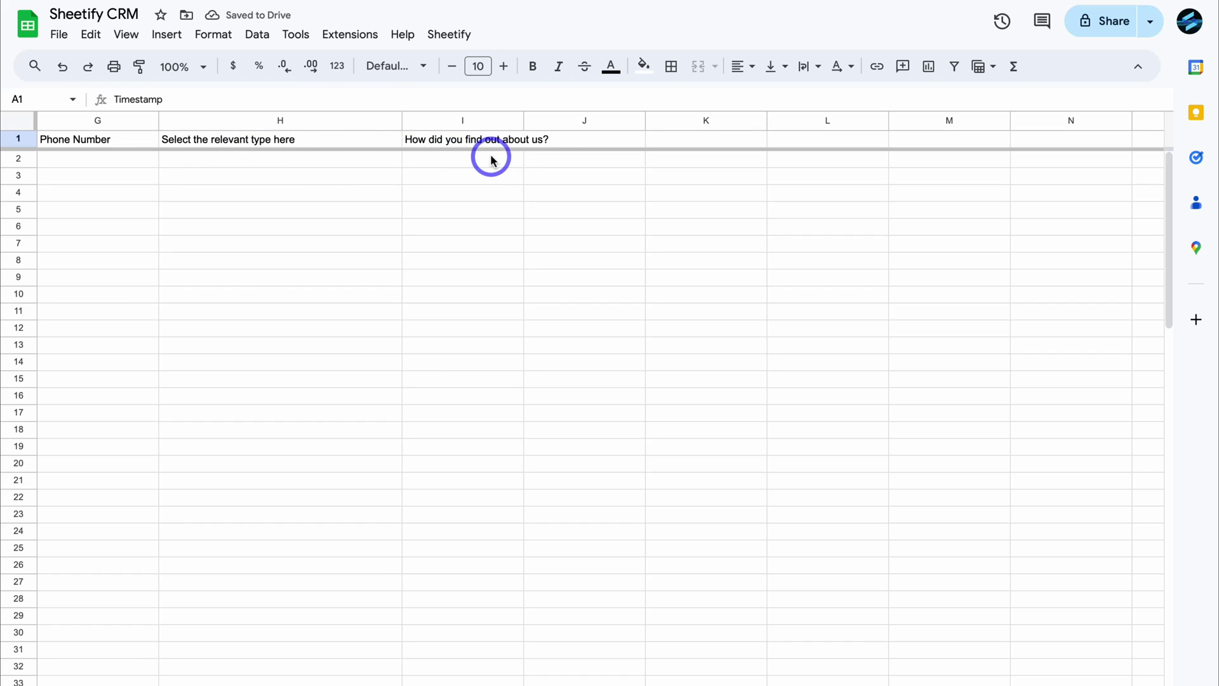
scroll(550, 163, "left", 6)
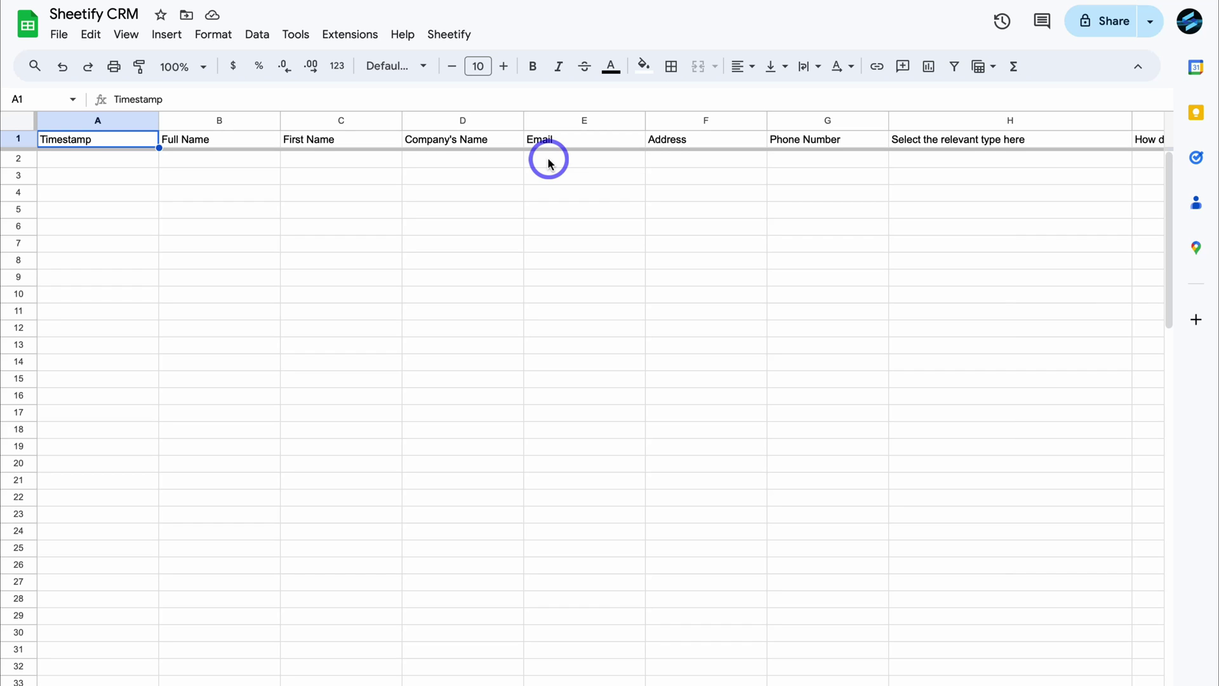
Step: Open the linked Lead Form for editing via Tools > Manage form > Edit form
left_click(511, 260)
left_click(297, 35)
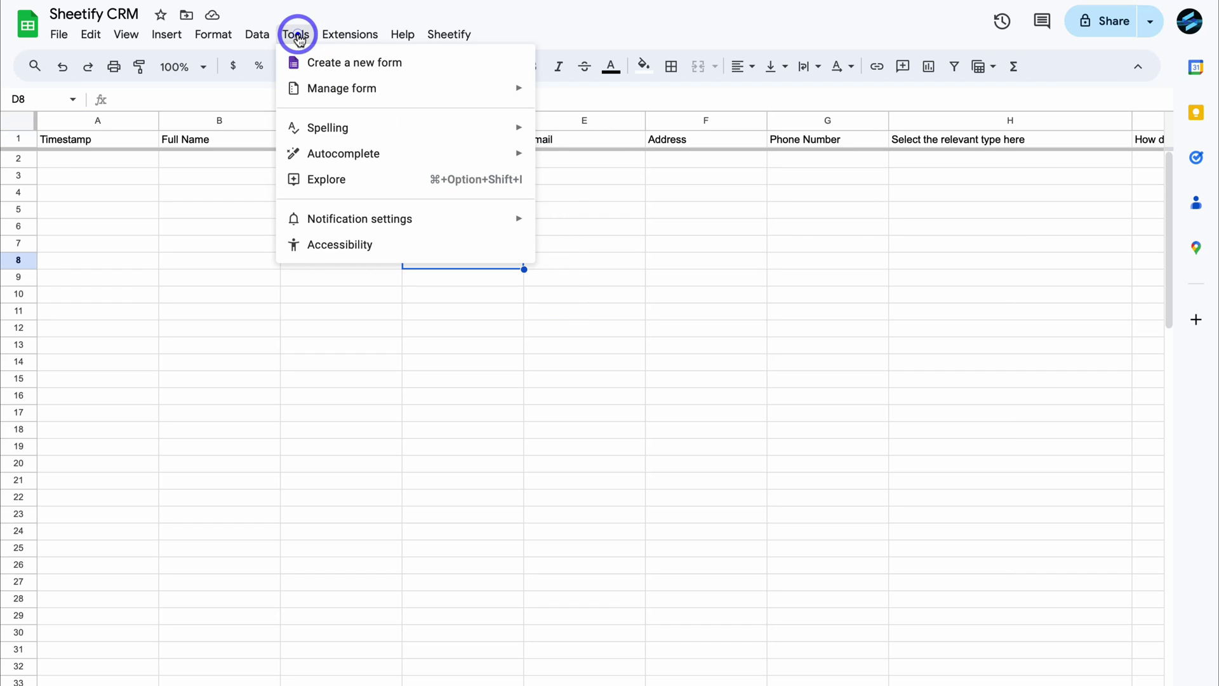
mouse_move(338, 94)
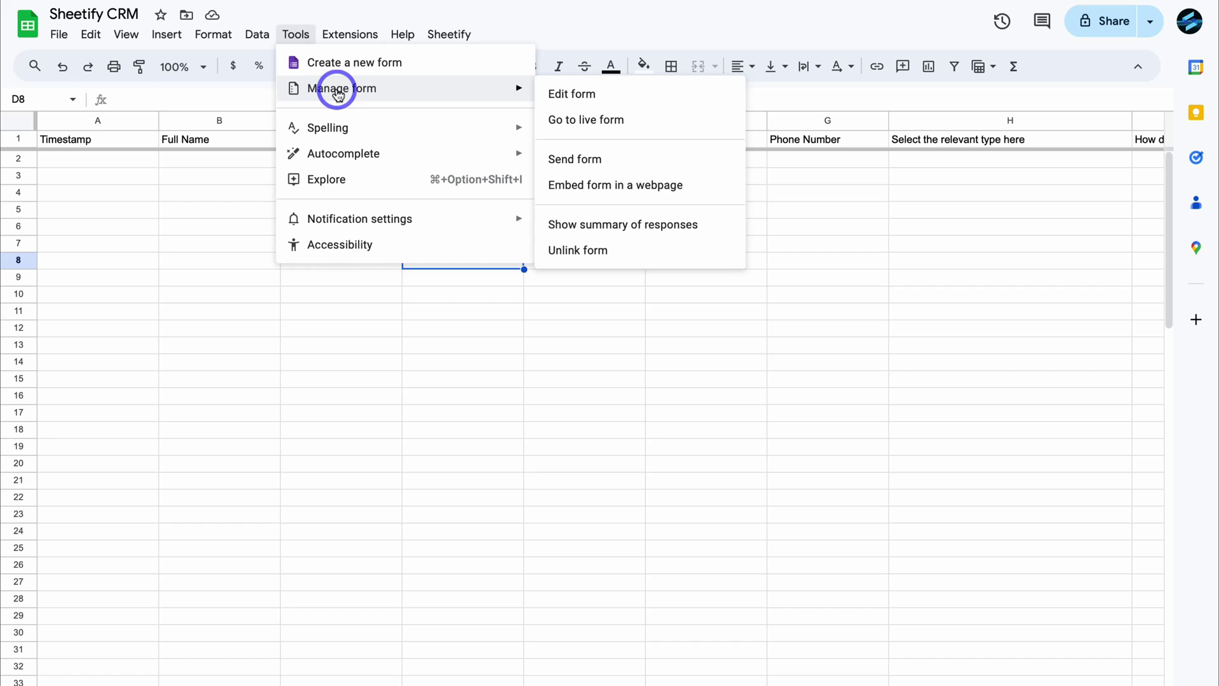
left_click(613, 94)
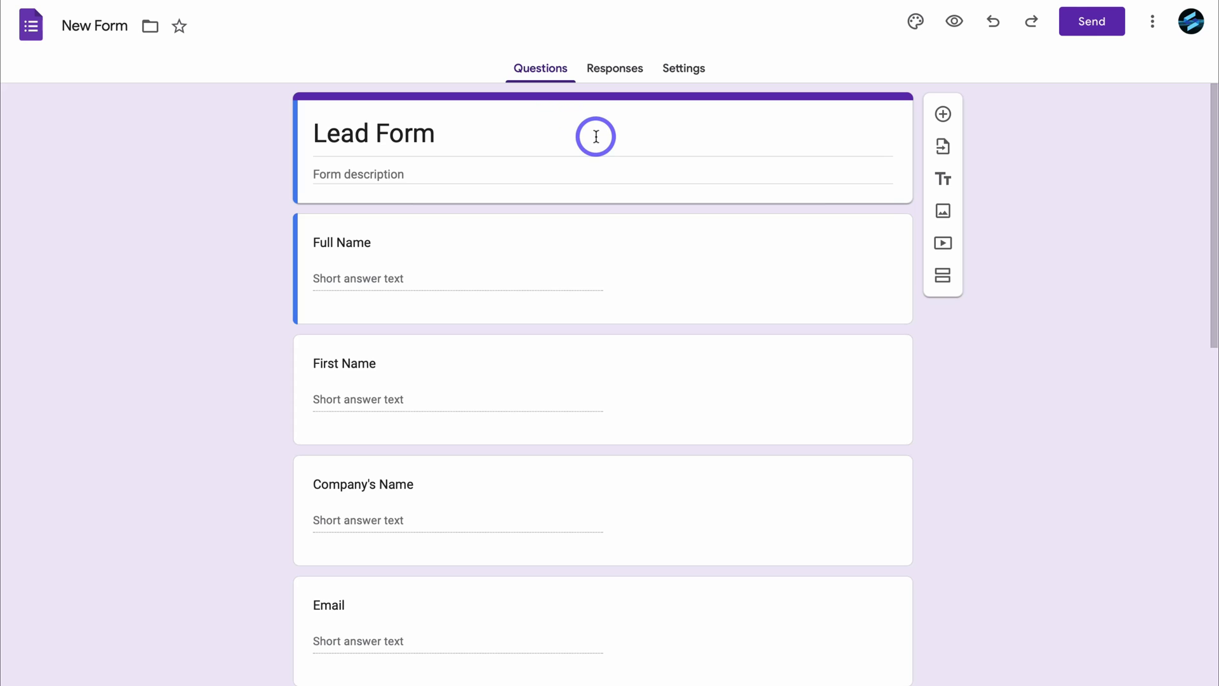
Step: Retitle the type question to 'Select your business type'
scroll(596, 137, "down", 9)
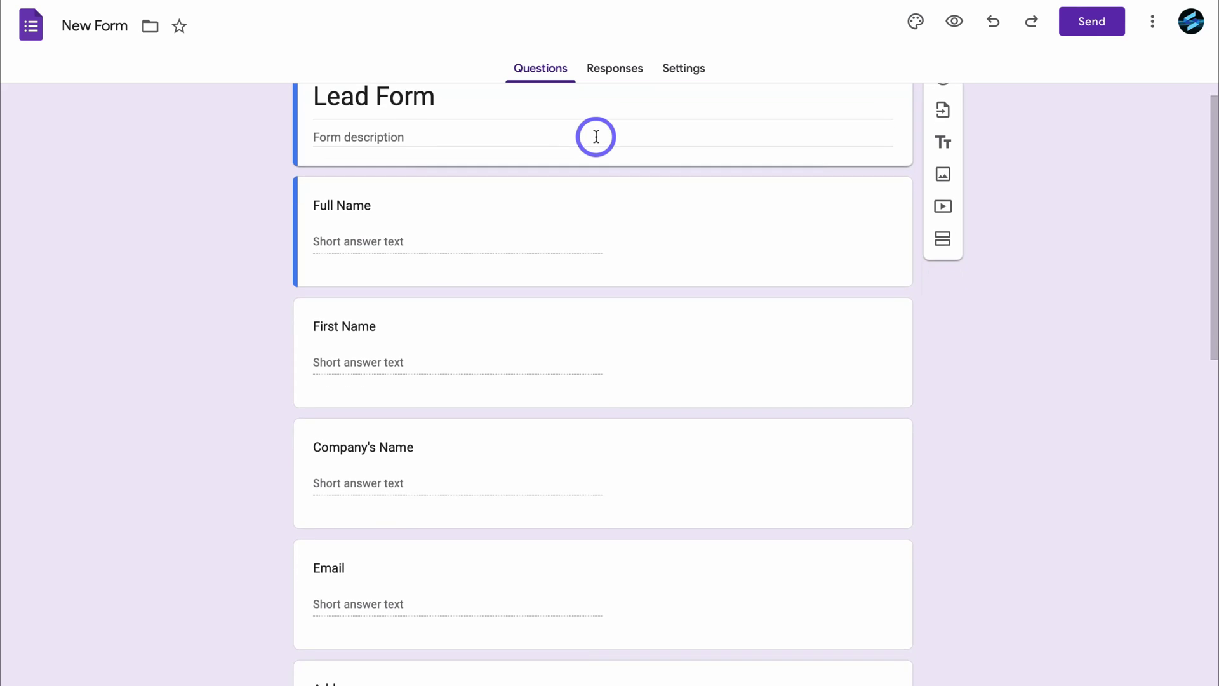
scroll(597, 136, "up", 10)
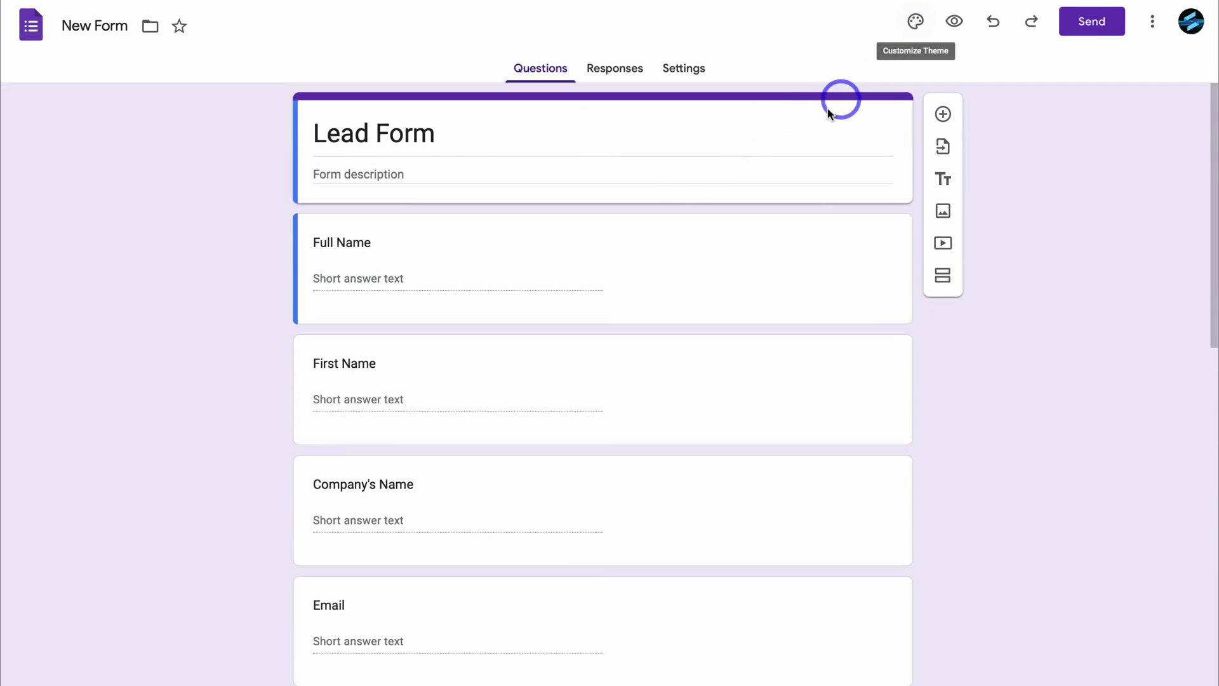
scroll(626, 219, "down", 8)
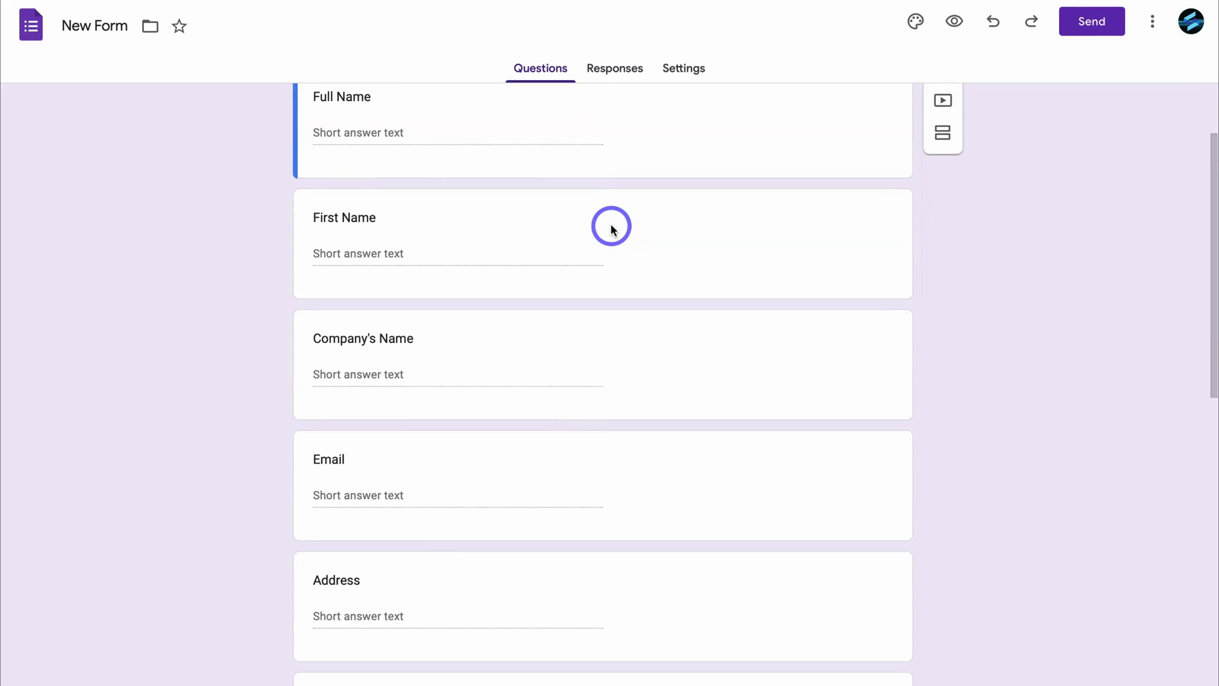
left_click(480, 427)
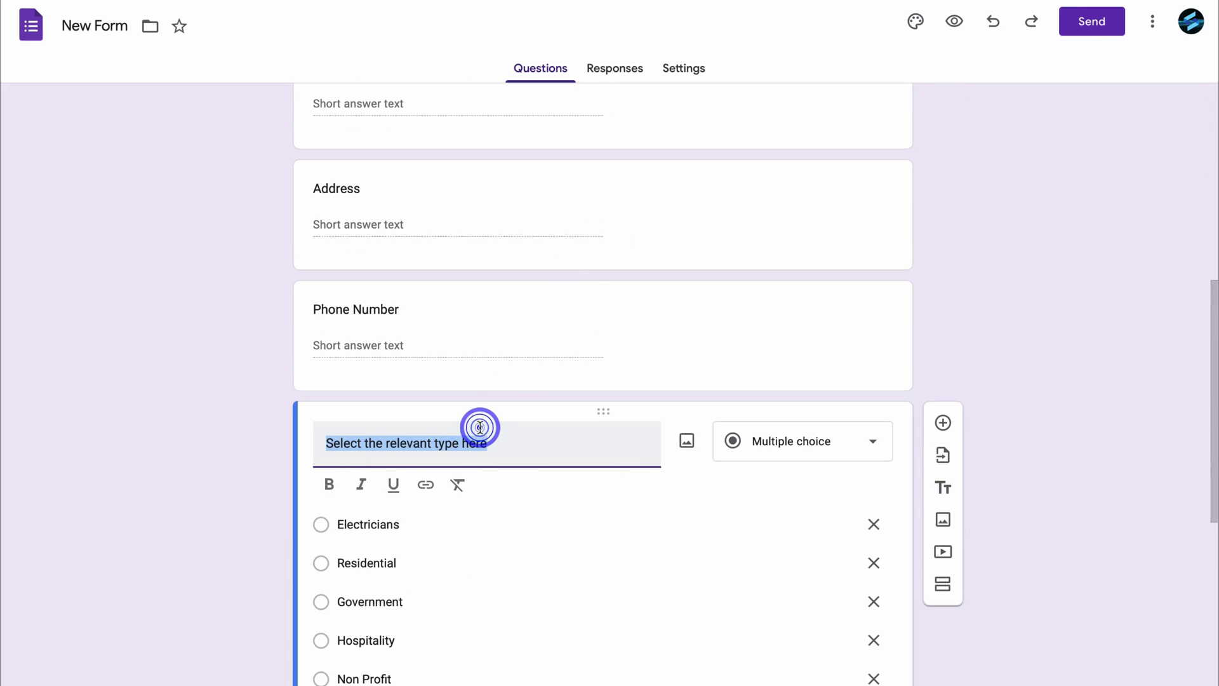
left_click(499, 436)
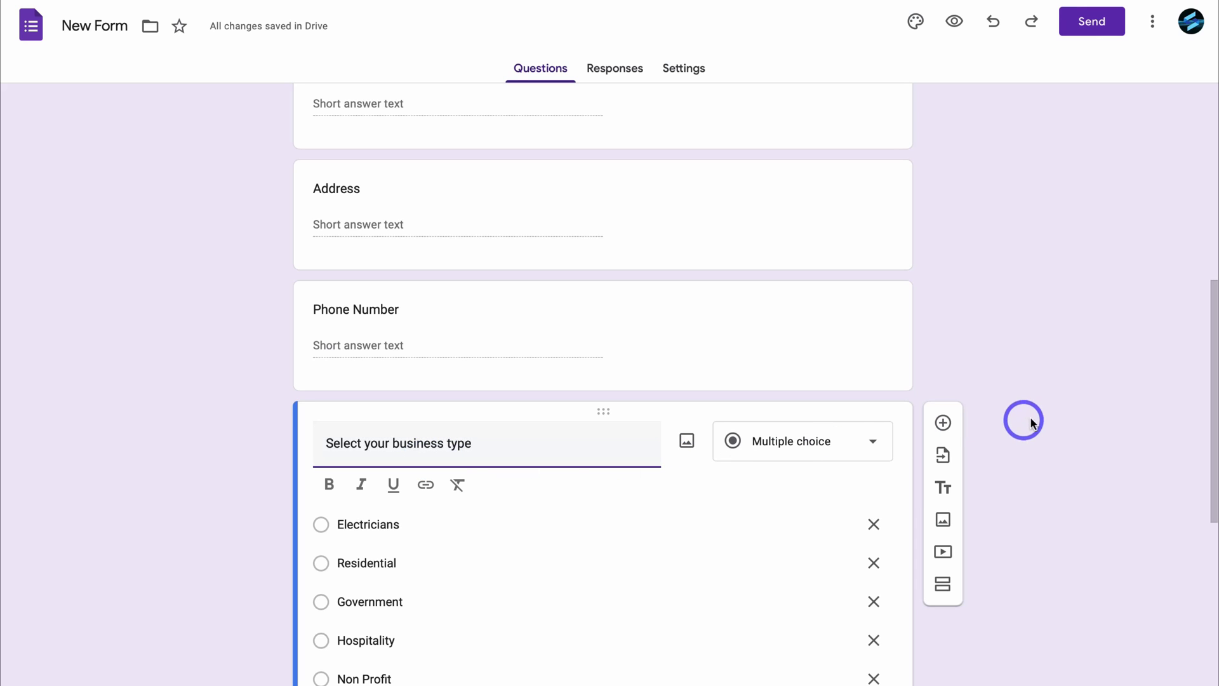
left_click(1030, 417)
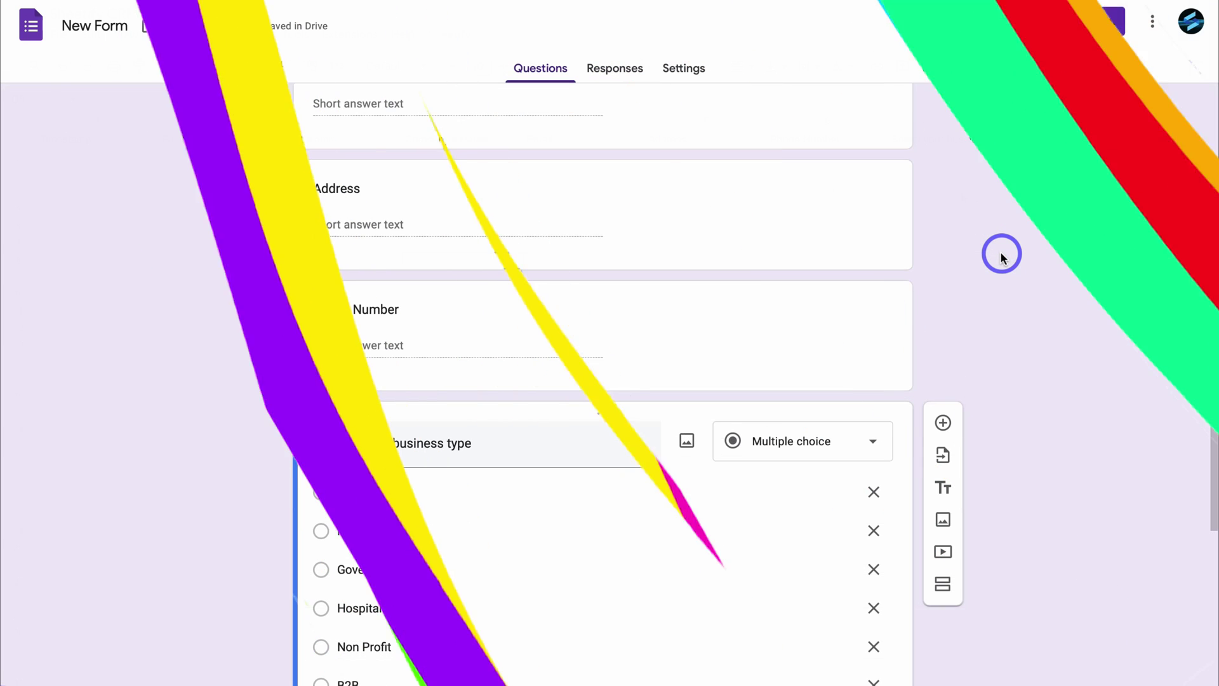
scroll(1000, 251, "down", 2)
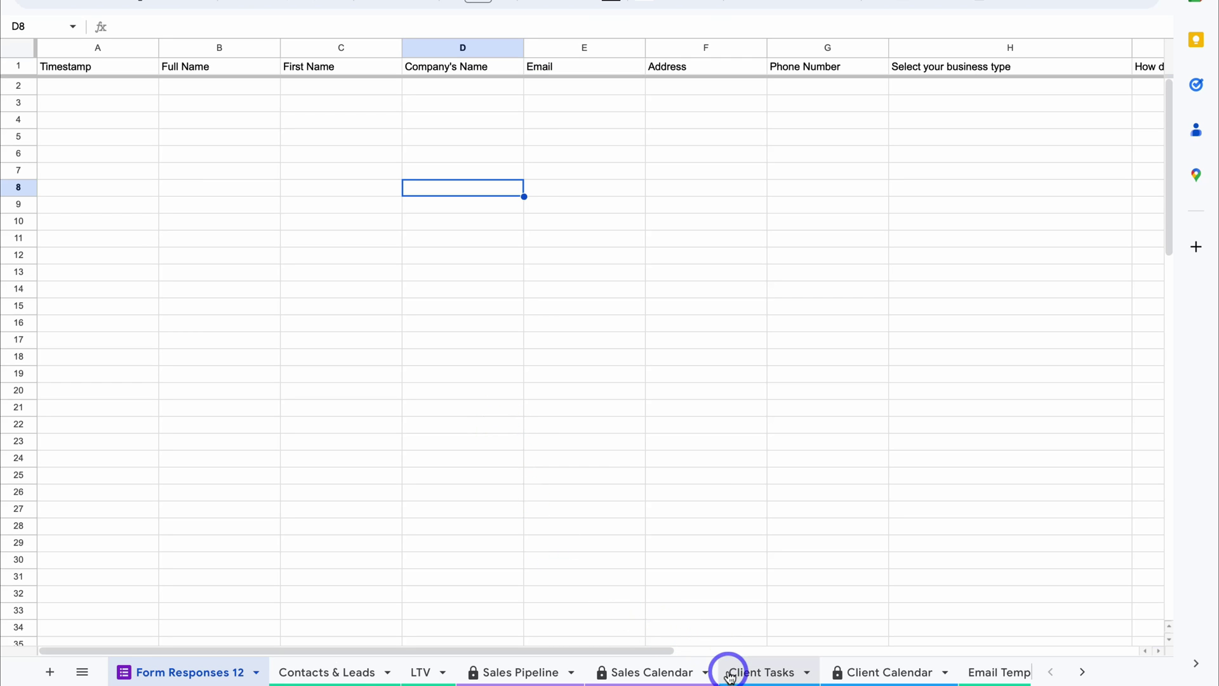
left_click(729, 673)
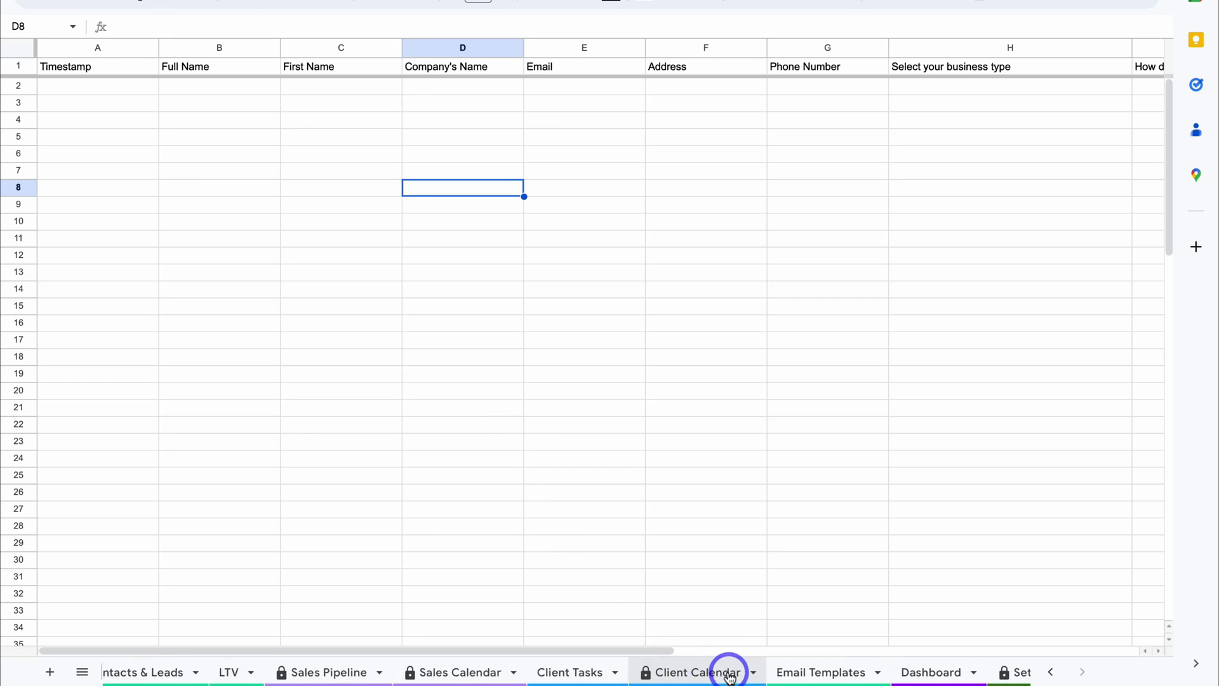
left_click(977, 672)
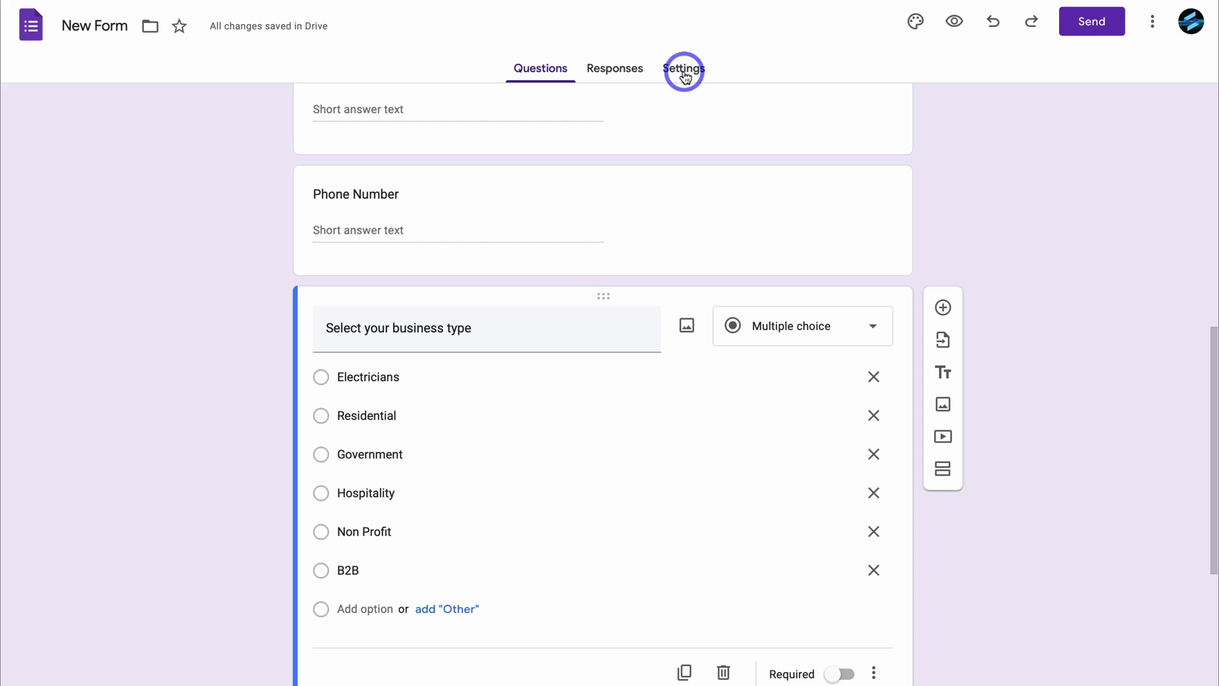
Step: View the Lead Form's Responses tab showing 0 responses and glance at its options menu
left_click(628, 72)
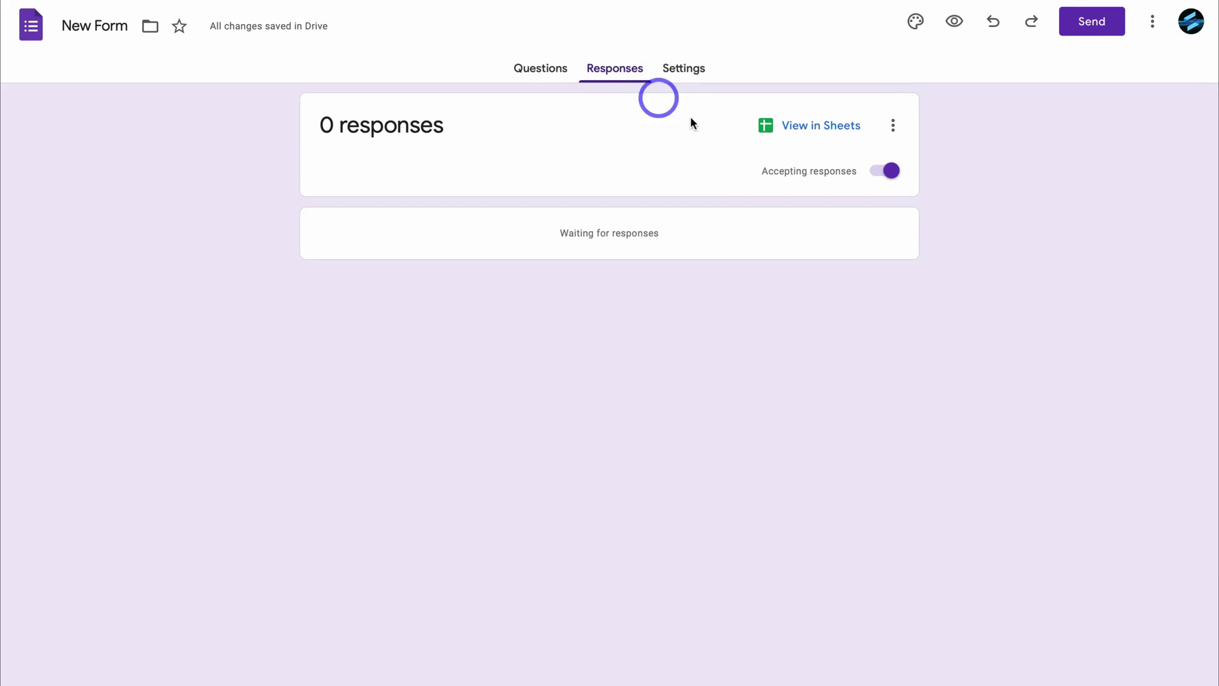
left_click(893, 125)
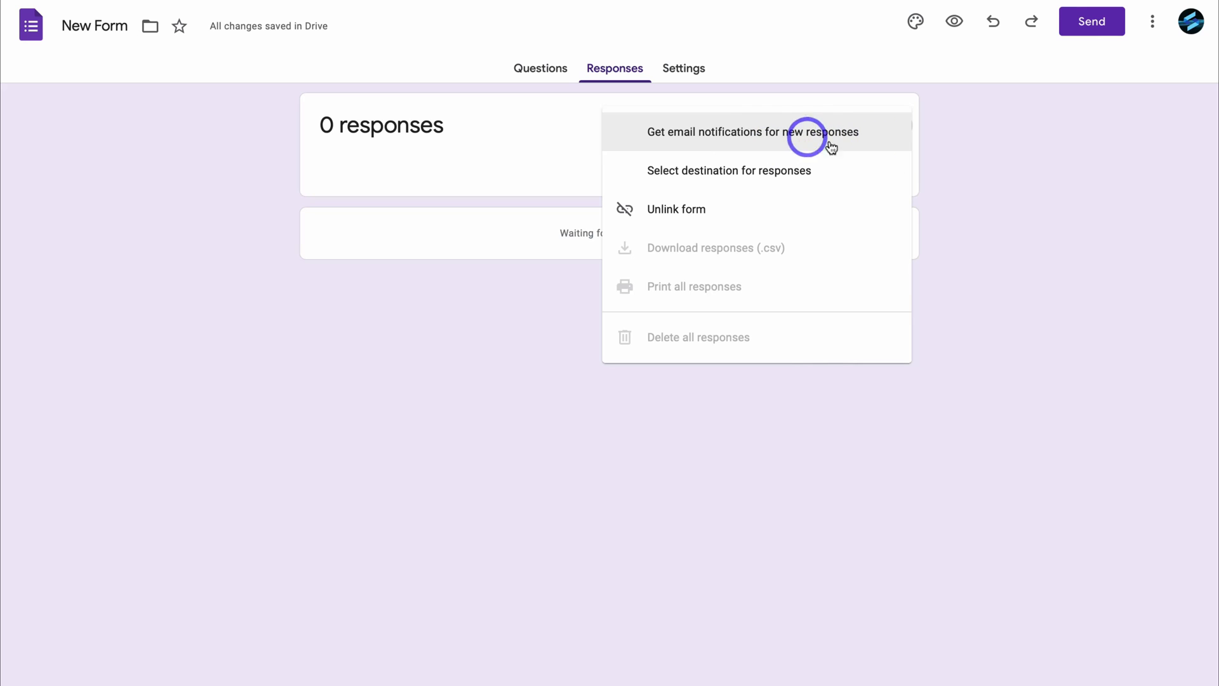
left_click(971, 135)
Step: Preview the live Lead Form and submit a filled-in test response
left_click(956, 27)
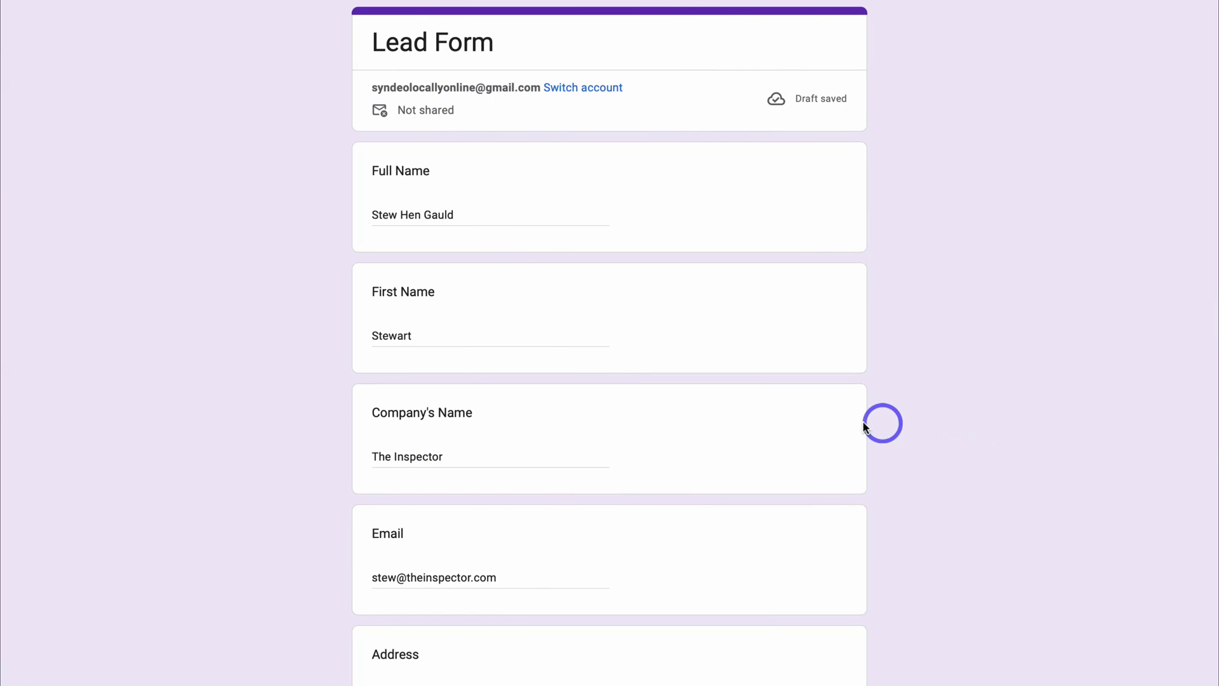
scroll(863, 427, "down", 15)
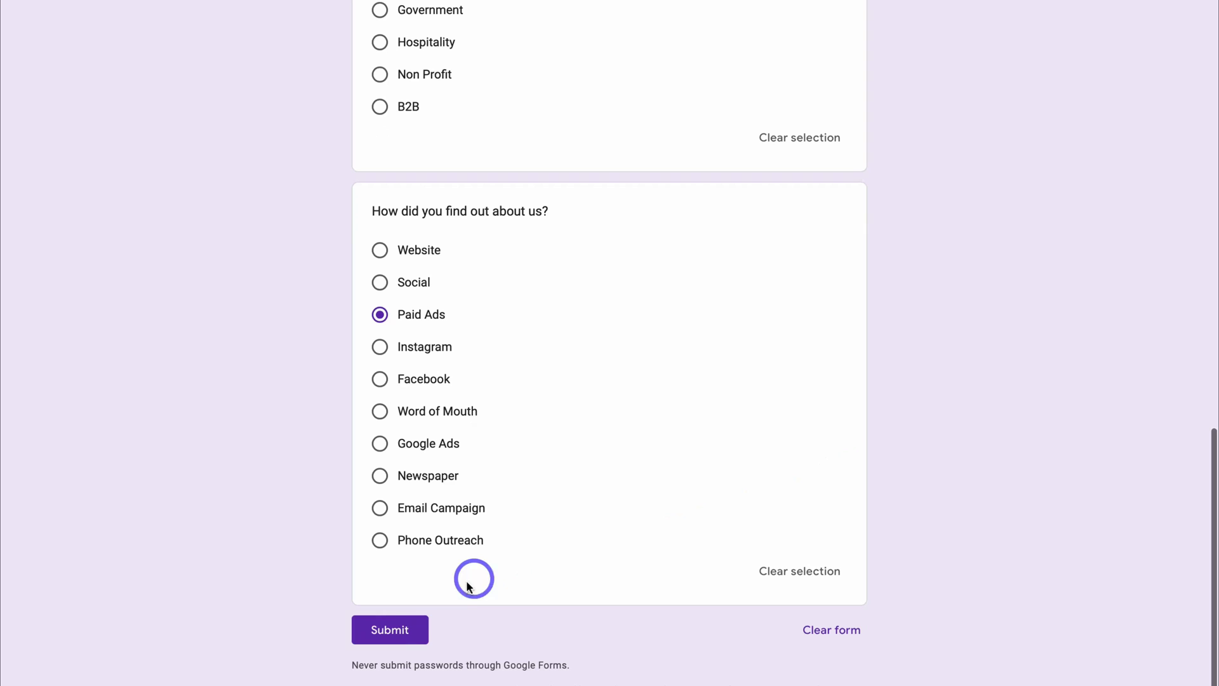
left_click(399, 631)
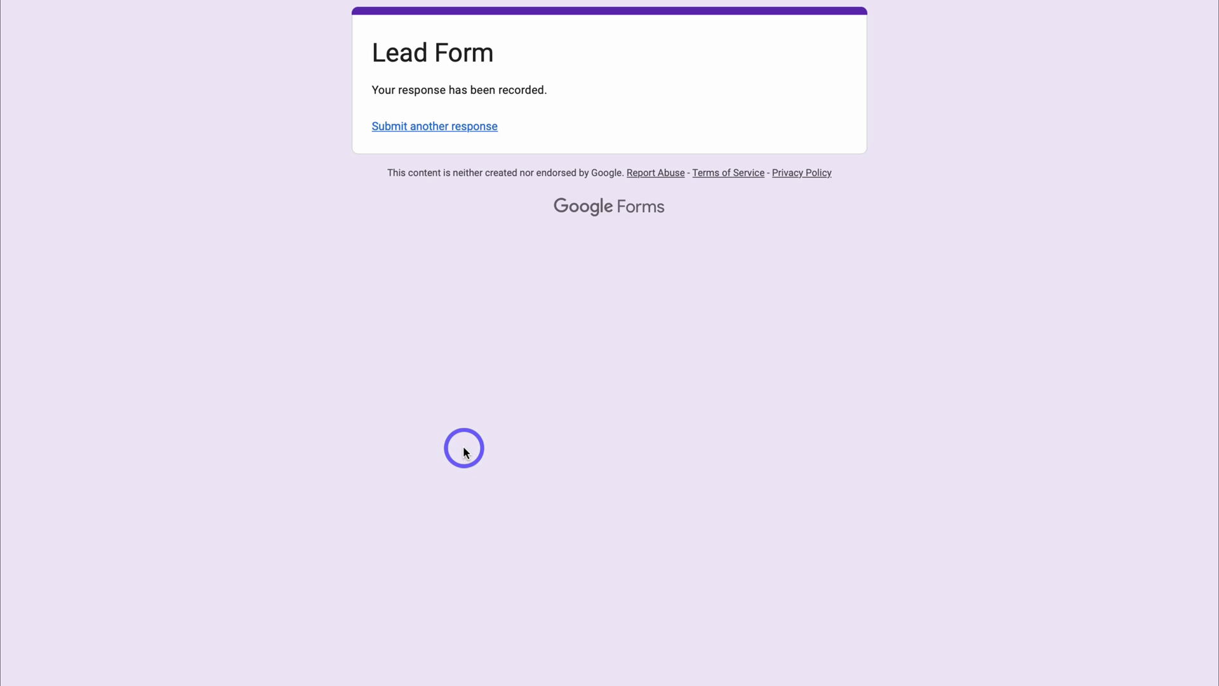
Step: Copy the test lead's answers in B2:I2 of the Form Responses 12 sheet
key("ctrl+Tab")
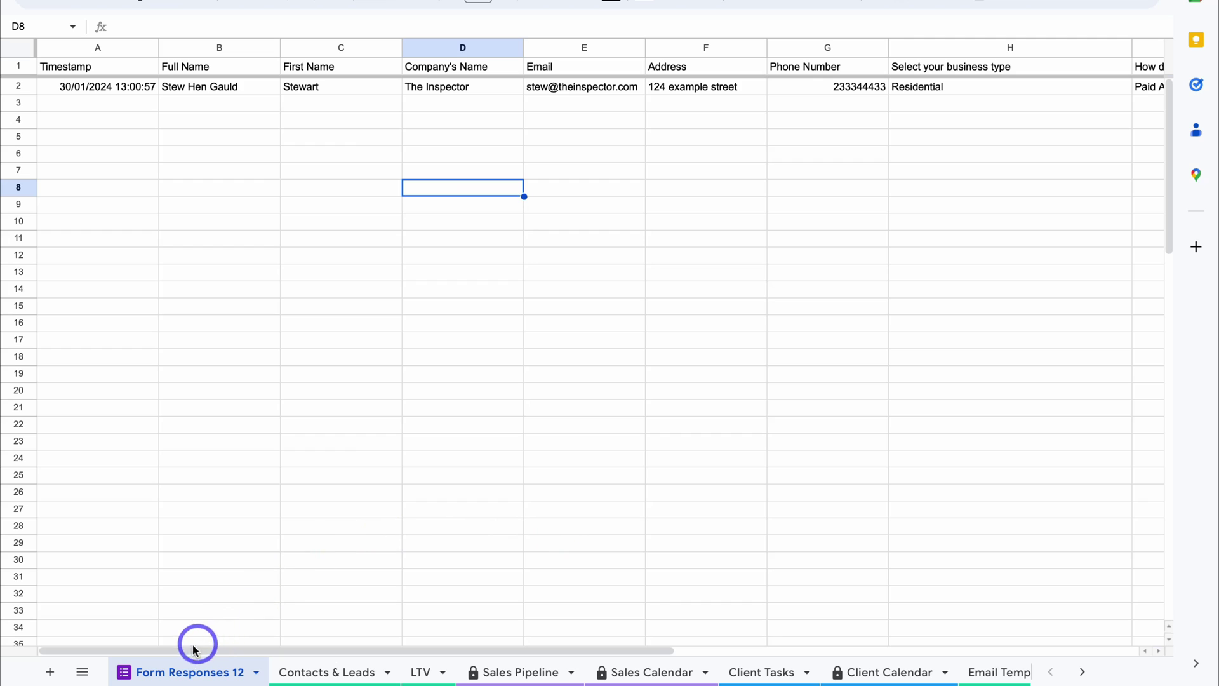
left_click(255, 671)
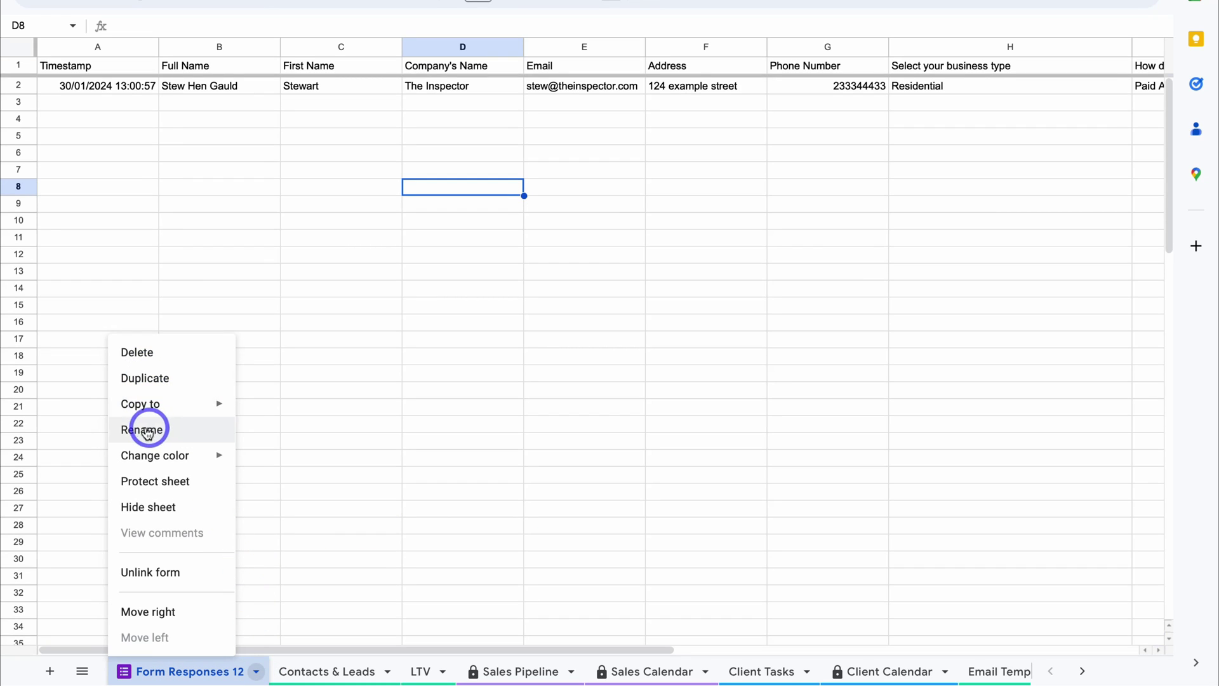
left_click(307, 427)
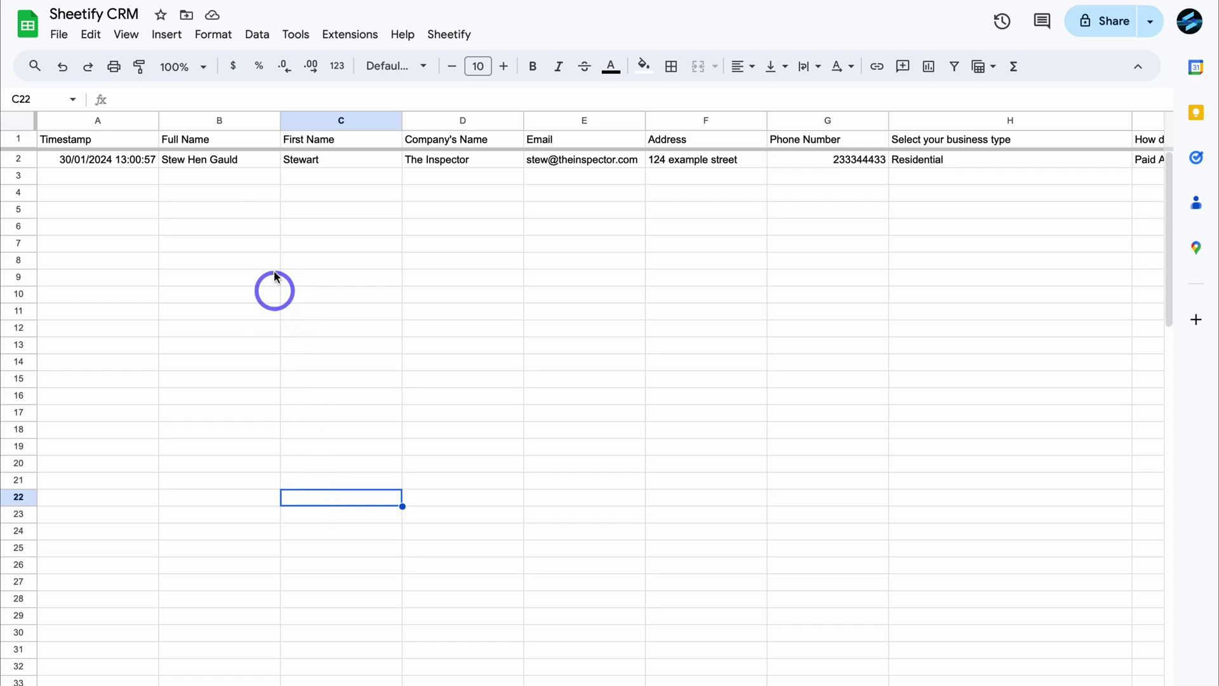
left_click_drag(243, 164, 345, 168)
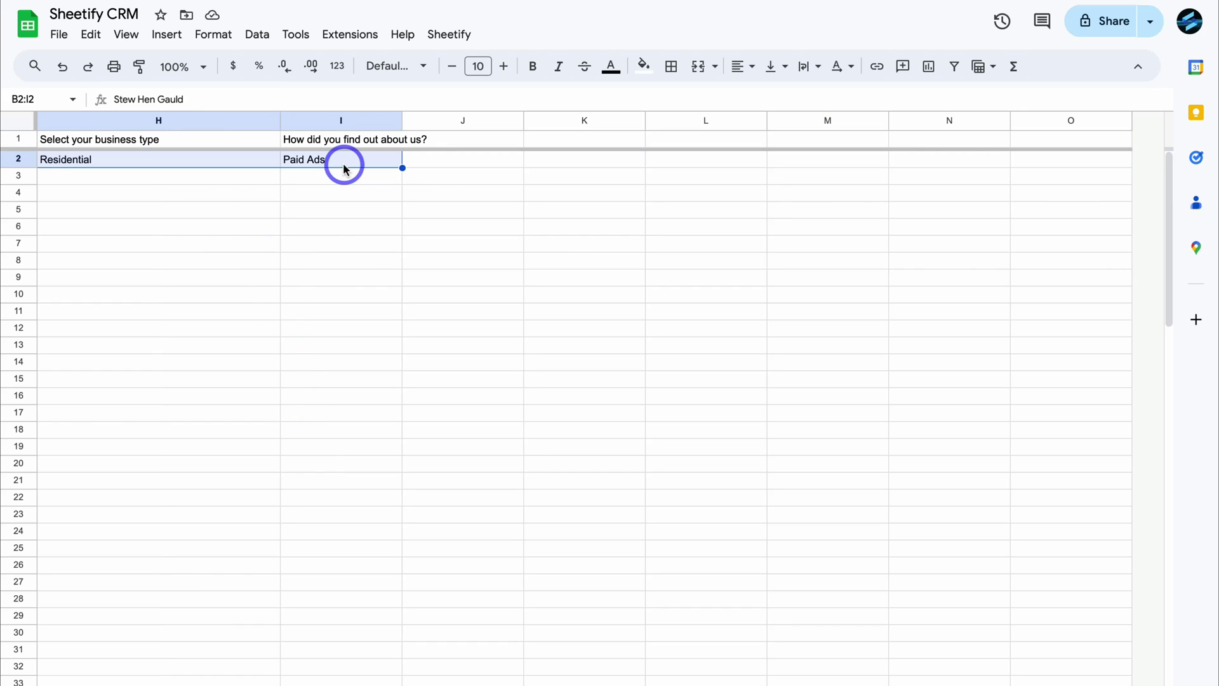
scroll(343, 168, "left", 7)
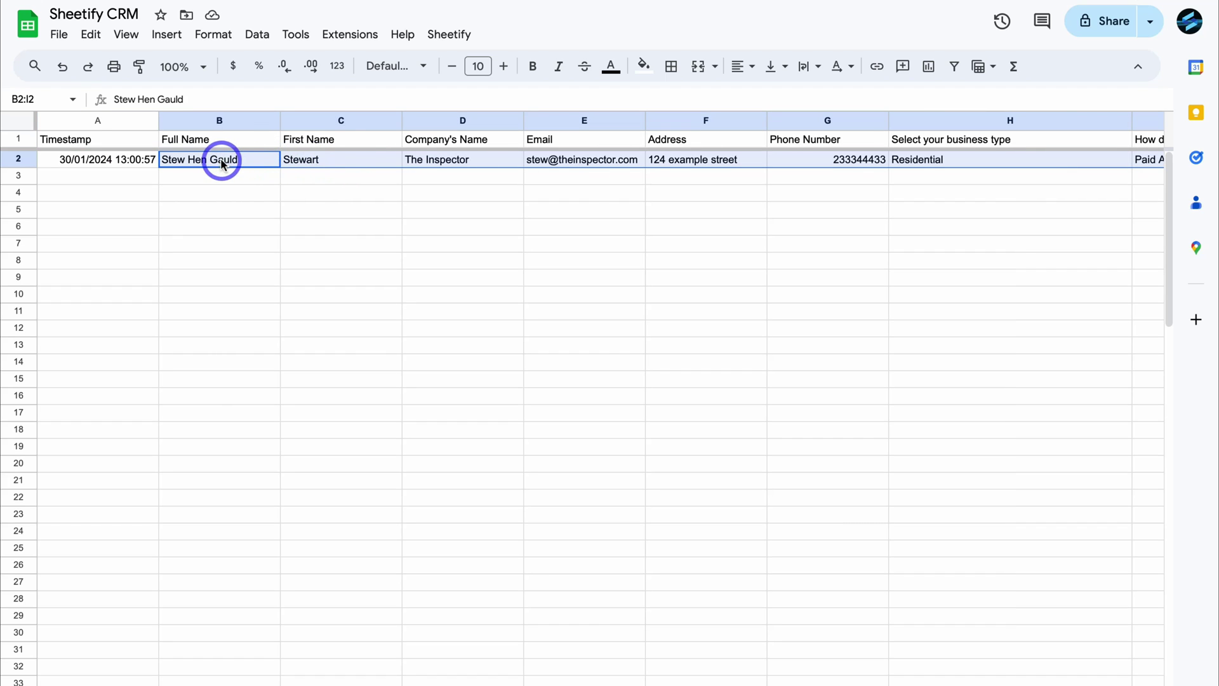
scroll(444, 160, "right", 7)
scroll(444, 164, "left", 7)
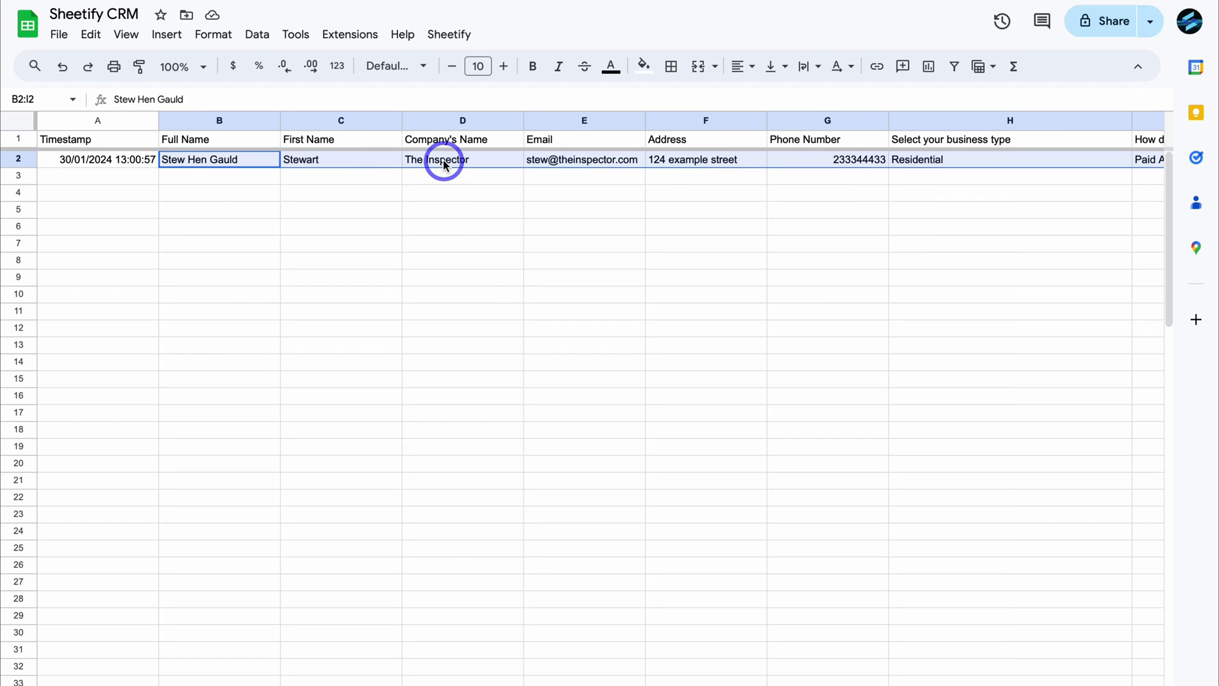
right_click(444, 164)
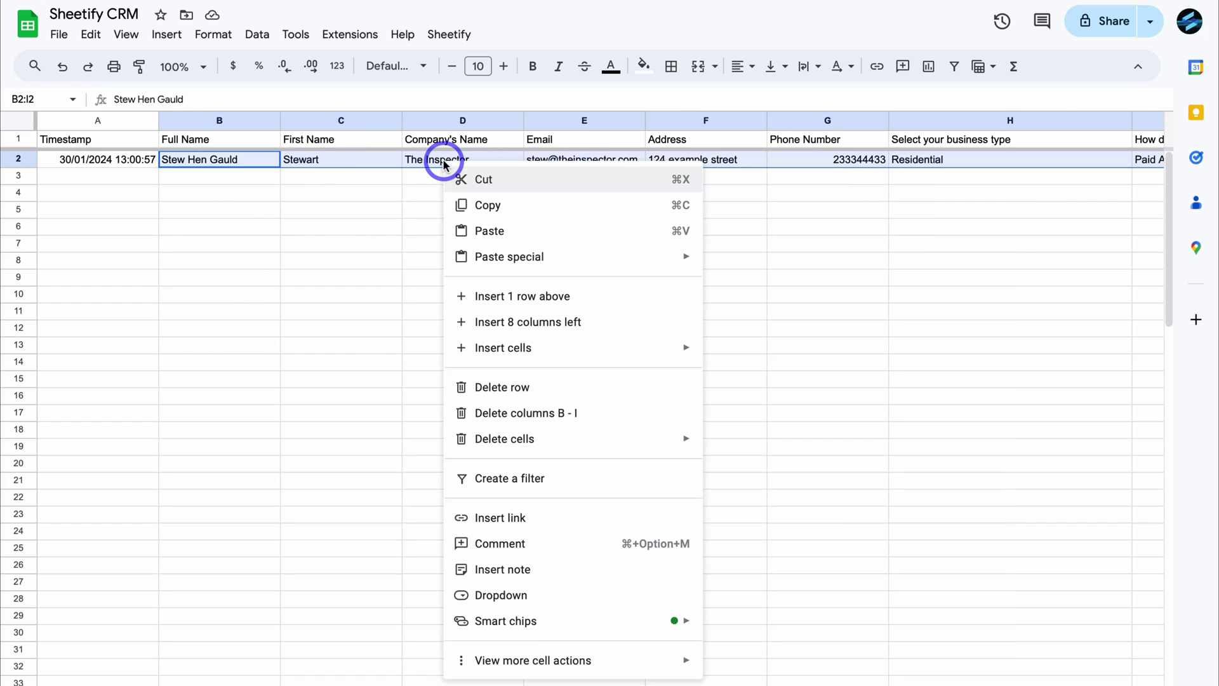
left_click(488, 205)
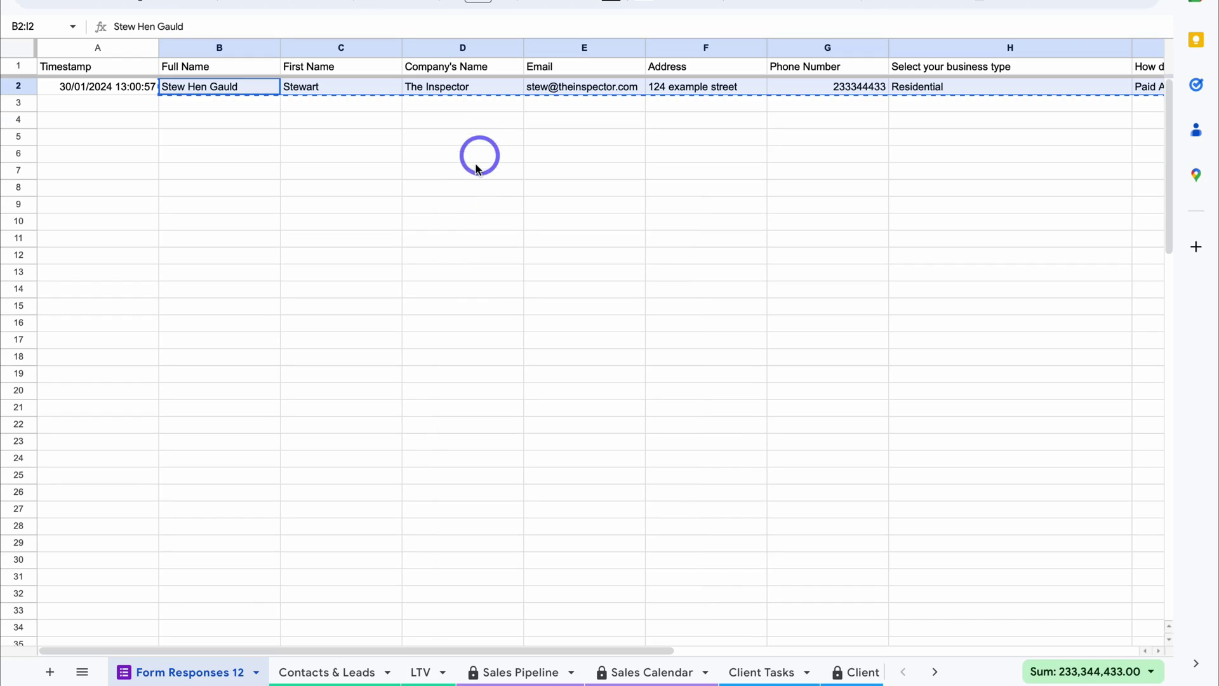
Step: Paste the copied lead as values only into row 12 of Contacts & Leads, starting at C12
left_click(324, 672)
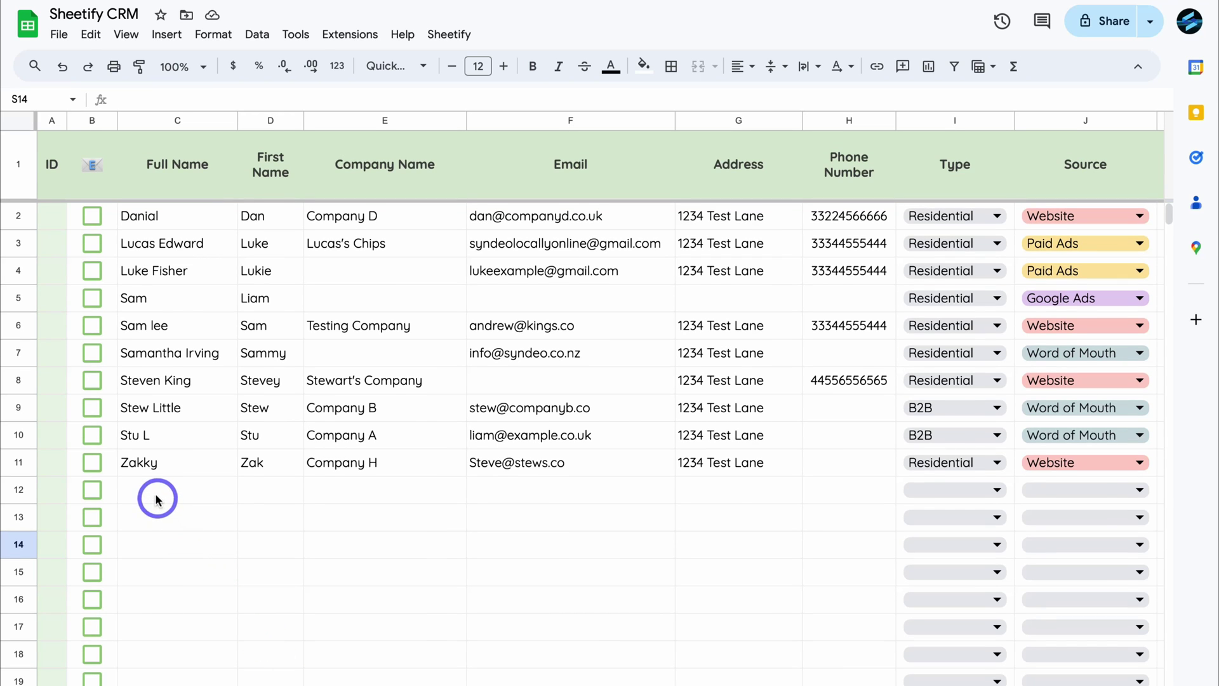
left_click(152, 490)
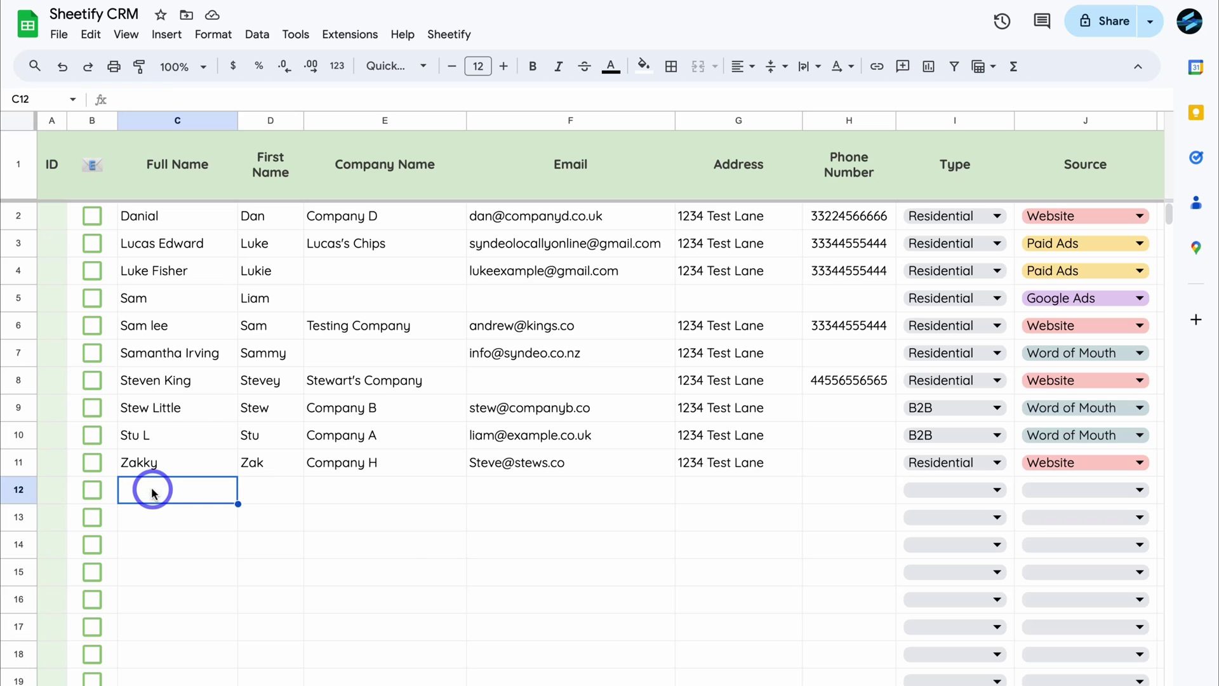
right_click(153, 493)
mouse_move(223, 279)
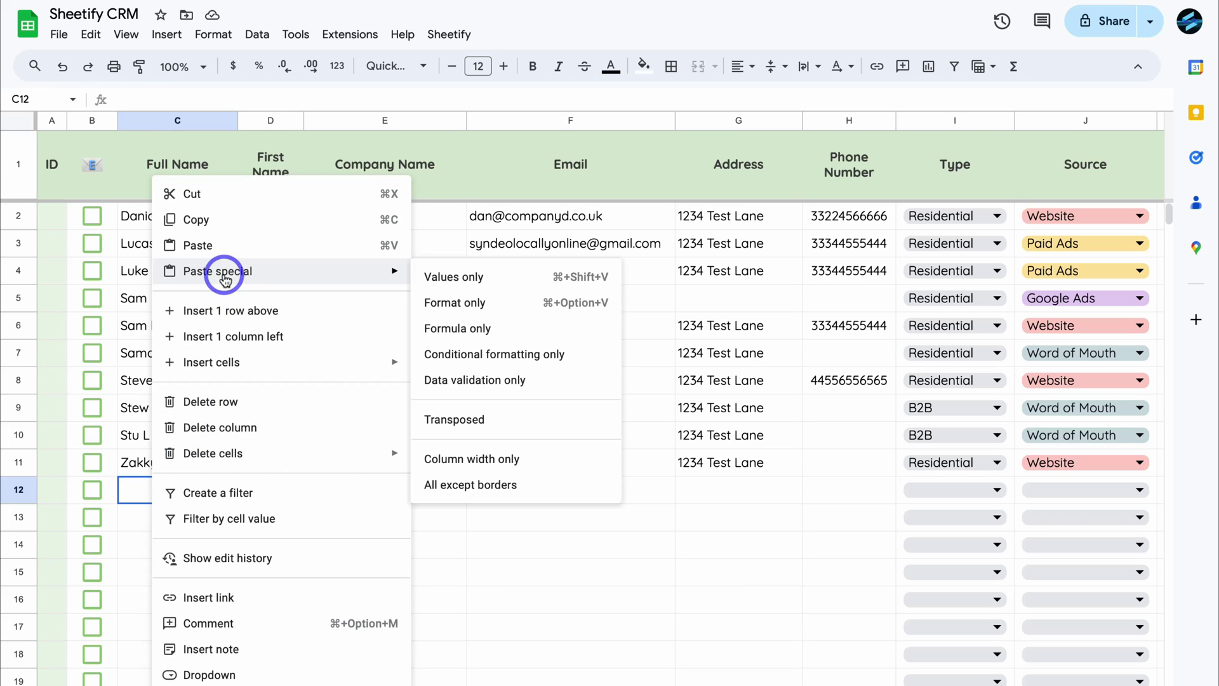
left_click(468, 276)
scroll(318, 444, "right", 1)
left_click(136, 523)
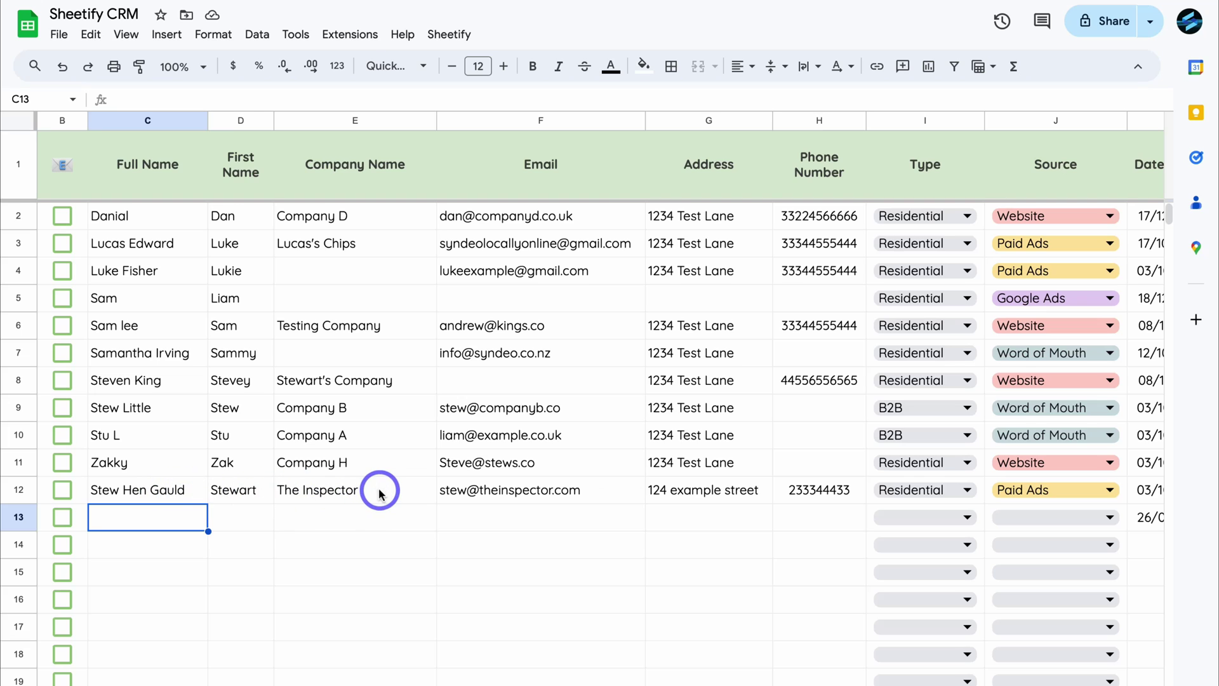
scroll(381, 494, "right", 4)
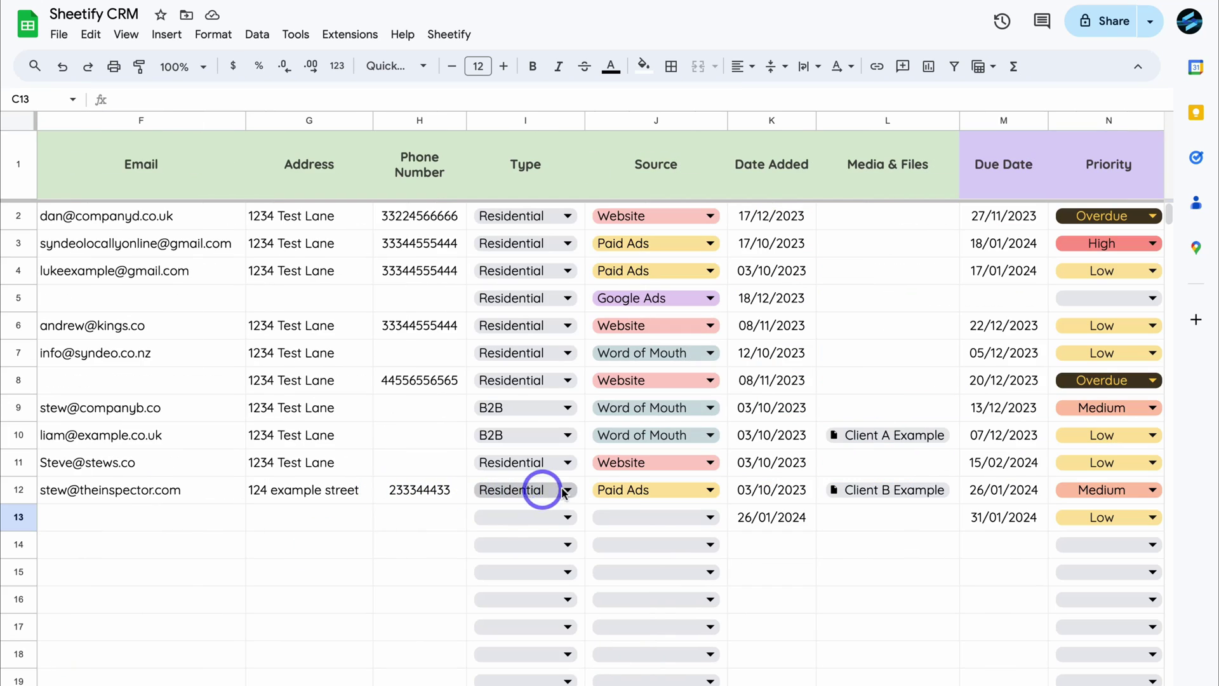
key("Up")
scroll(751, 539, "left", 5)
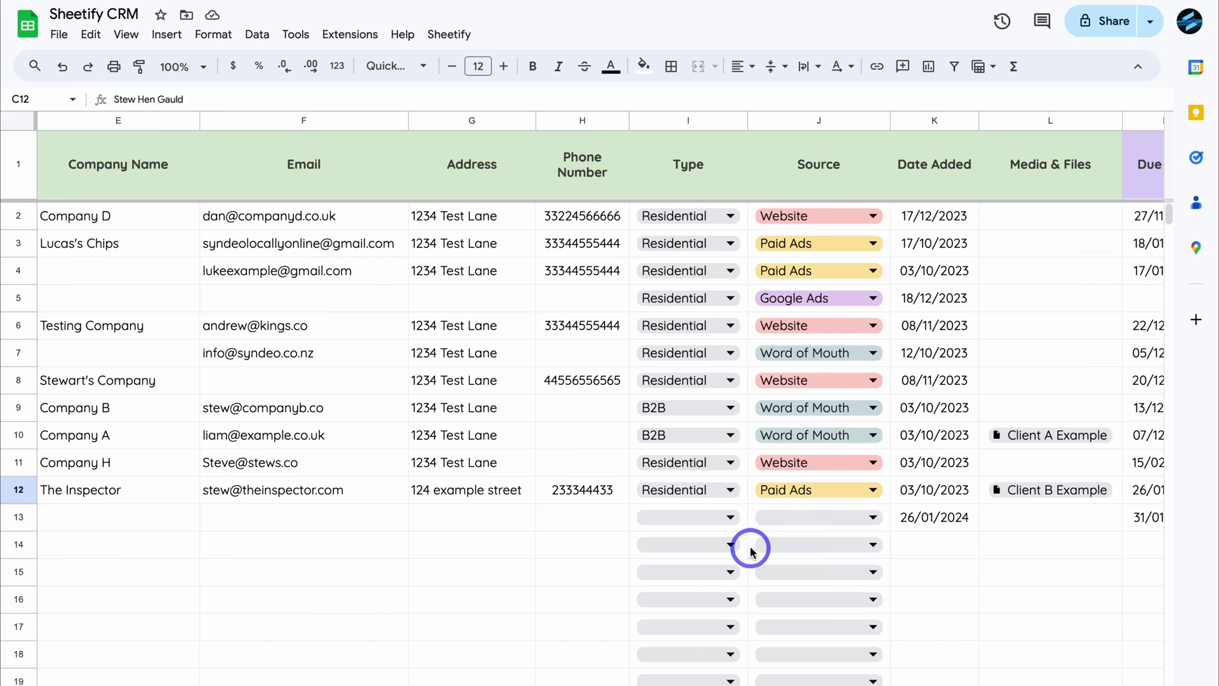